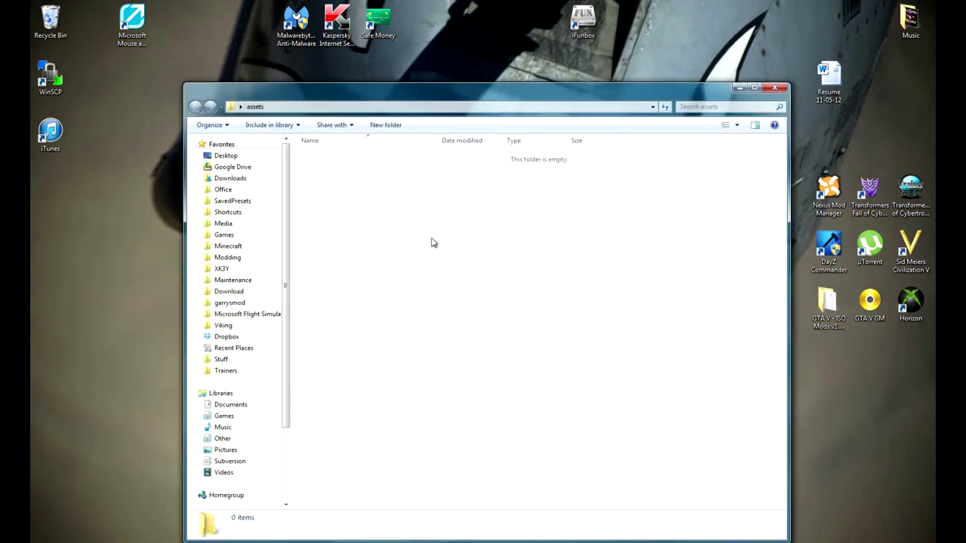
Create a folder named minecraft inside the assets folder.
{"action": "right_click", "coordinate": [432, 238]}
{"action": "mouse_move", "coordinate": [472, 424]}
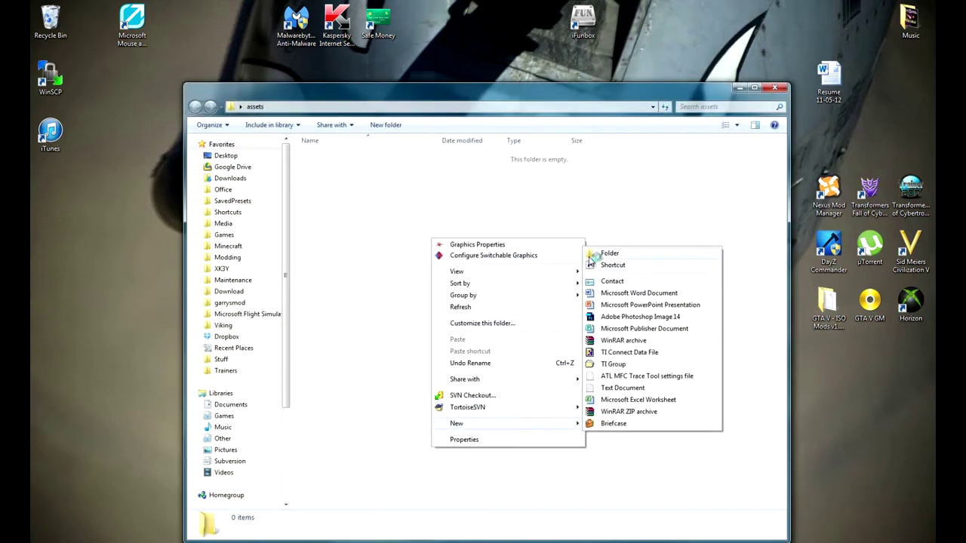
{"action": "left_click", "coordinate": [591, 254]}
{"action": "type", "text": "minecraft"}
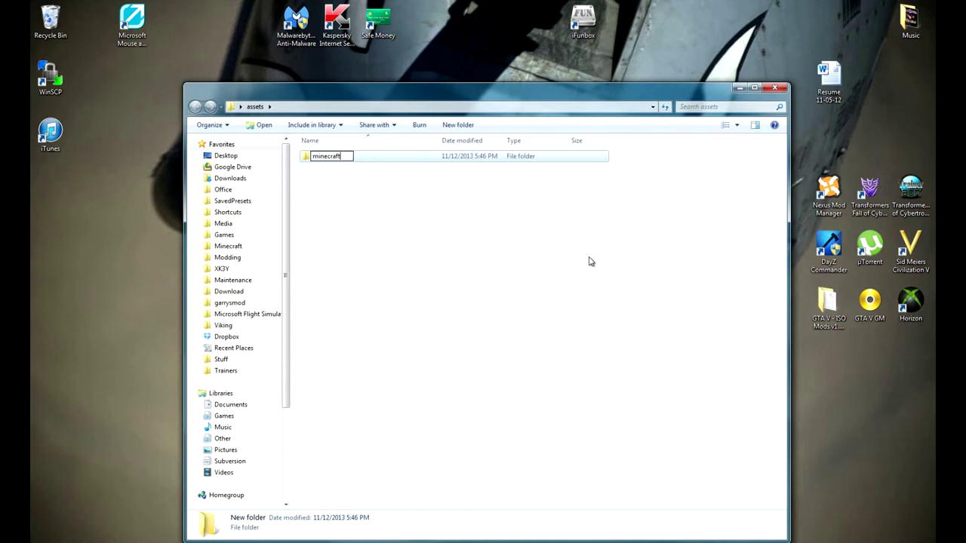
{"action": "left_click", "coordinate": [370, 201]}
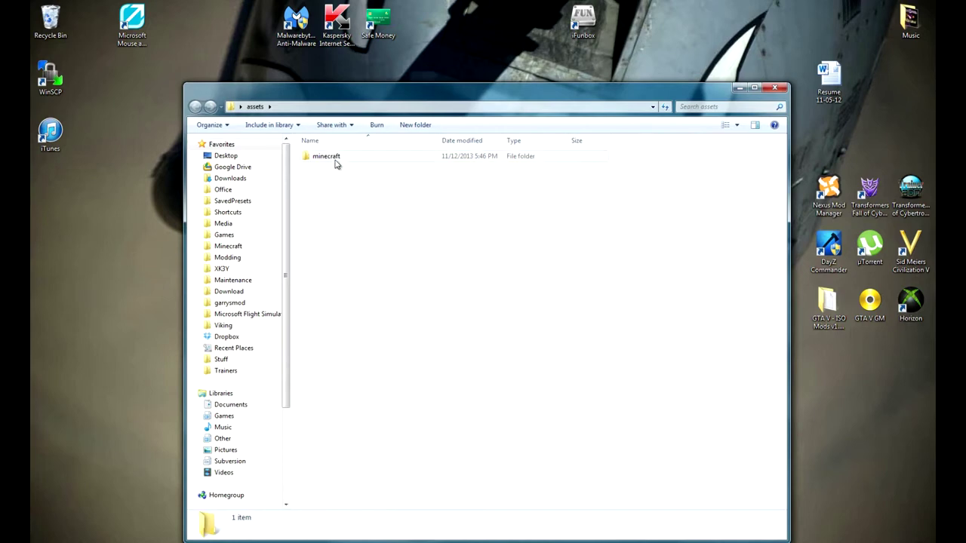
Open the minecraft folder and create a folder named sounds inside it.
{"action": "double_click", "coordinate": [335, 163]}
{"action": "right_click", "coordinate": [341, 180]}
{"action": "mouse_move", "coordinate": [381, 370]}
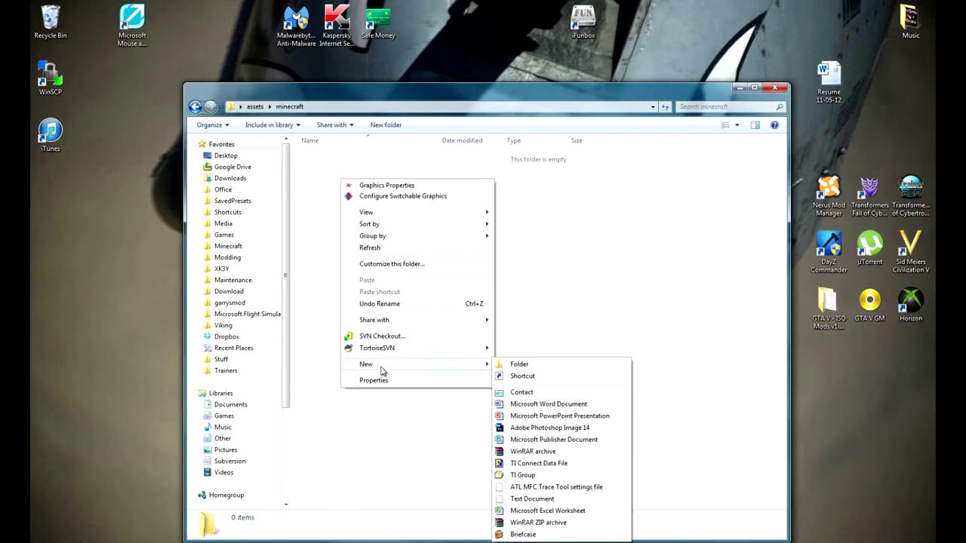
{"action": "left_click", "coordinate": [546, 367]}
{"action": "type", "text": "sounds"}
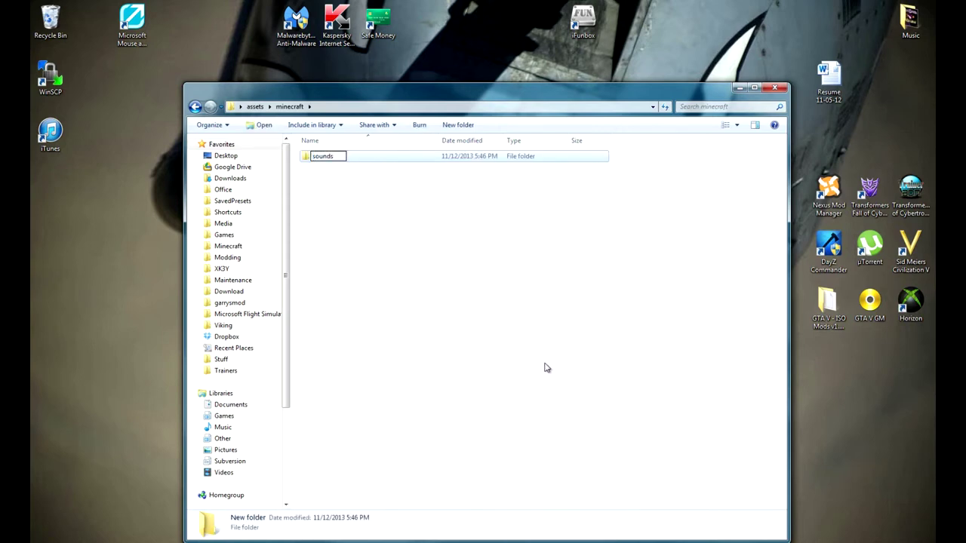
{"action": "left_click", "coordinate": [428, 285]}
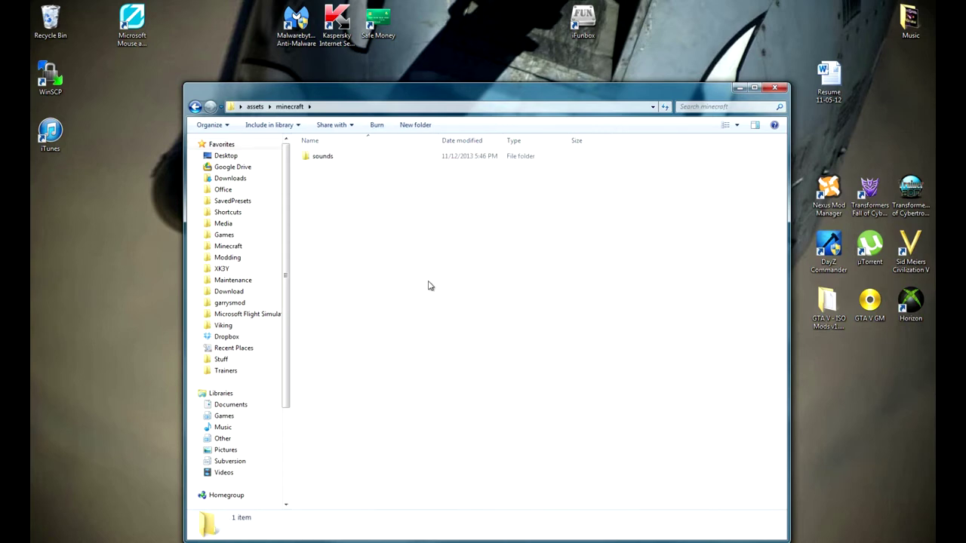
Open the sounds folder and create a folder named records inside it.
{"action": "double_click", "coordinate": [335, 161]}
{"action": "right_click", "coordinate": [351, 217]}
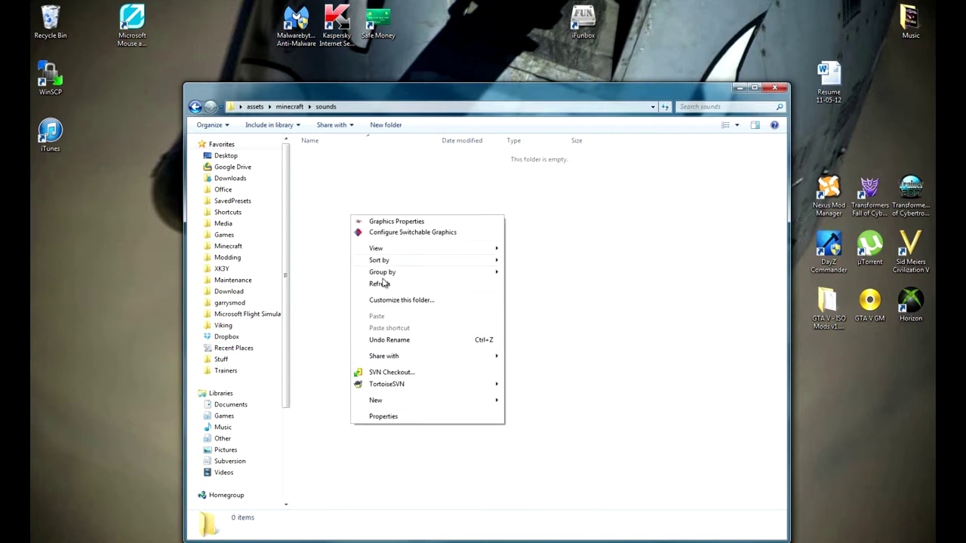
{"action": "mouse_move", "coordinate": [398, 405]}
{"action": "left_click", "coordinate": [559, 237]}
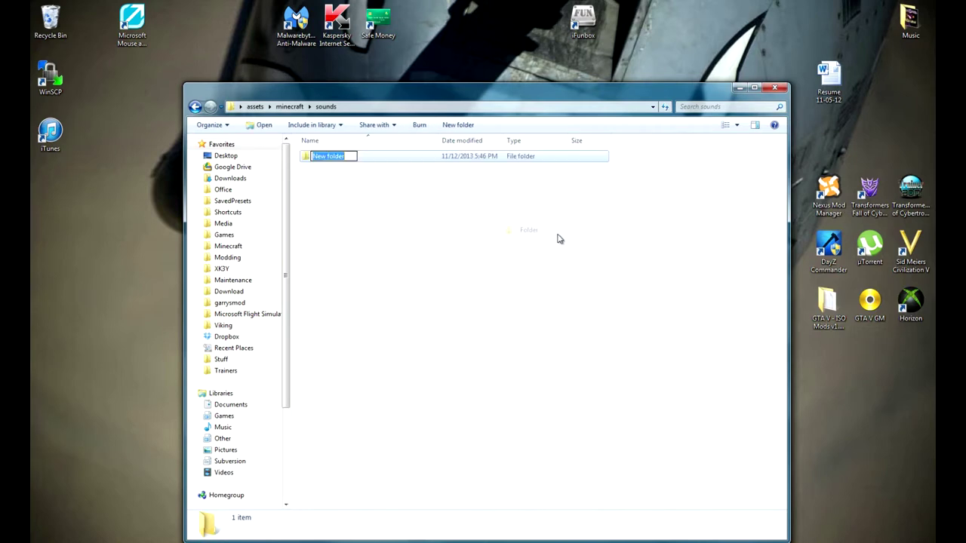
{"action": "type", "text": "records"}
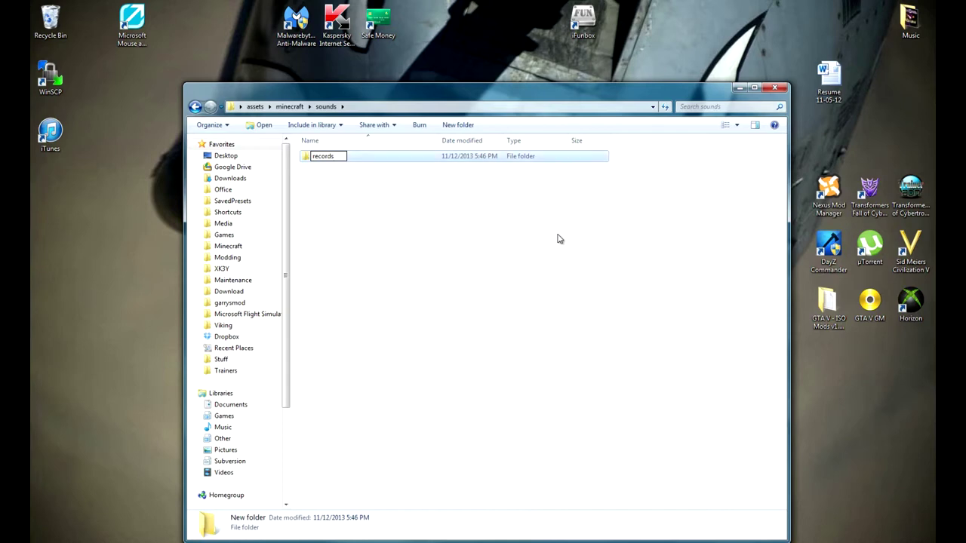
{"action": "left_click", "coordinate": [559, 239]}
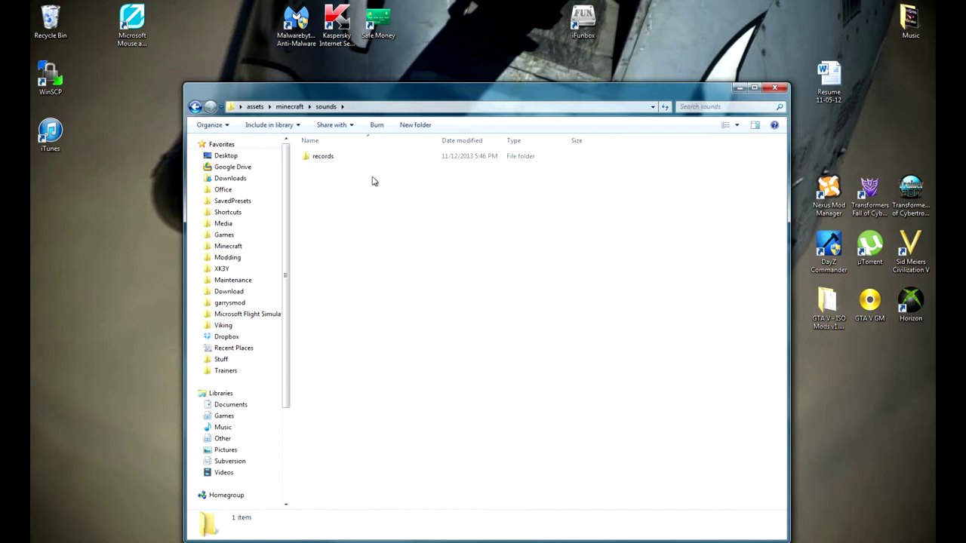
Create a second folder named music inside sounds, alongside the records folder.
{"action": "right_click", "coordinate": [336, 237]}
{"action": "mouse_move", "coordinate": [406, 413]}
{"action": "left_click", "coordinate": [538, 249]}
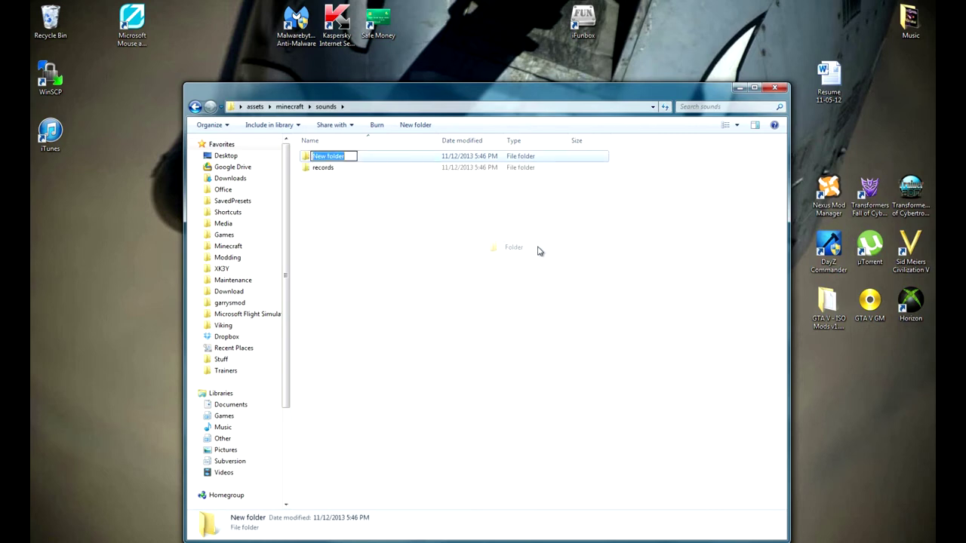
{"action": "type", "text": "musi"}
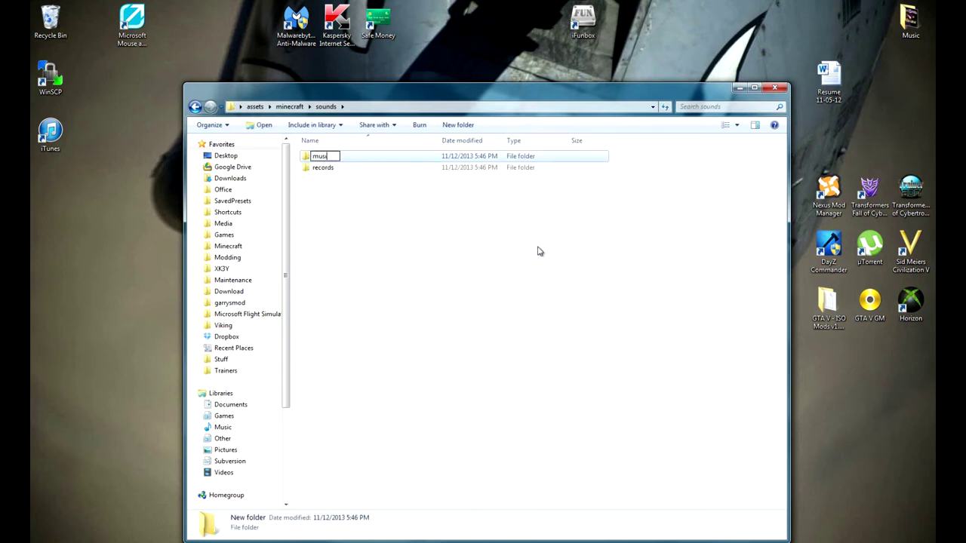
{"action": "type", "text": "c"}
{"action": "left_click", "coordinate": [537, 250]}
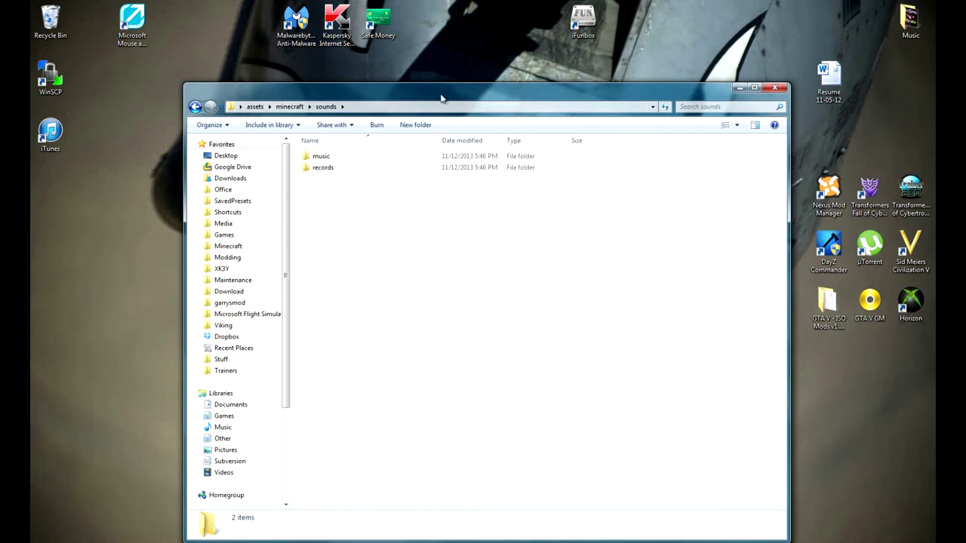
Reposition the folder window on the desktop and look inside the records folder.
{"action": "left_click_drag", "start_coordinate": [441, 95], "coordinate": [428, 66]}
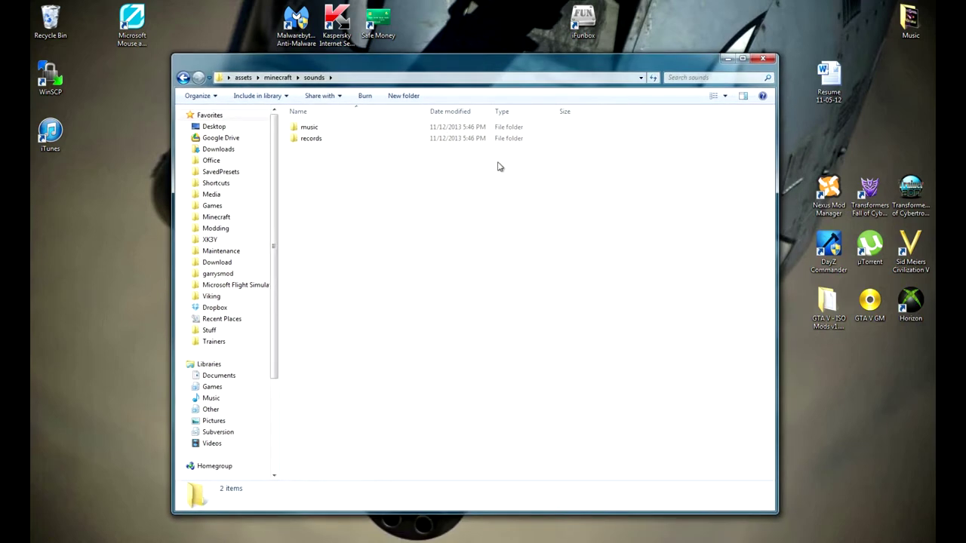
{"action": "double_click", "coordinate": [392, 142]}
{"action": "left_click_drag", "start_coordinate": [623, 59], "coordinate": [633, 62]}
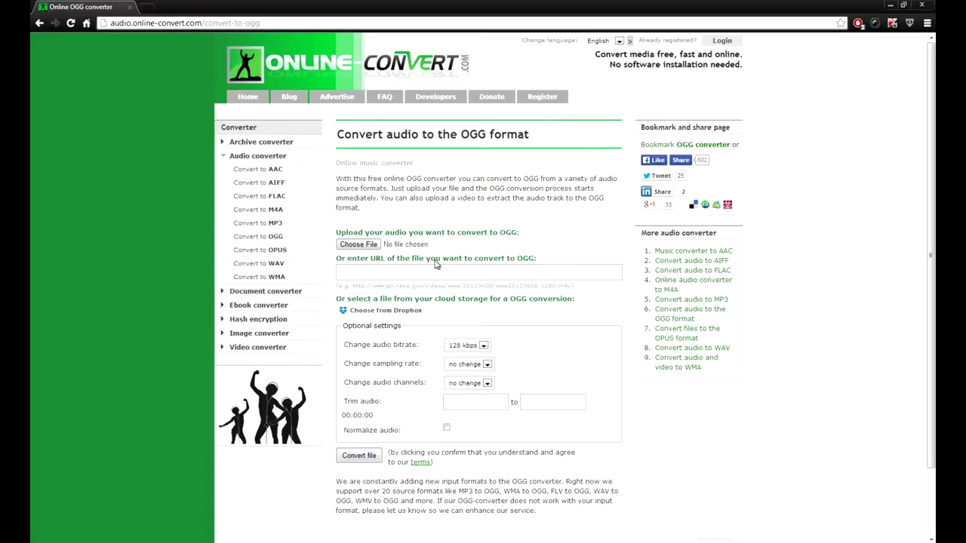
Shrink the OGG converter's browser window and move it and the folder window to uncover the audio file on the desktop.
{"action": "left_click_drag", "start_coordinate": [691, 14], "coordinate": [612, 140]}
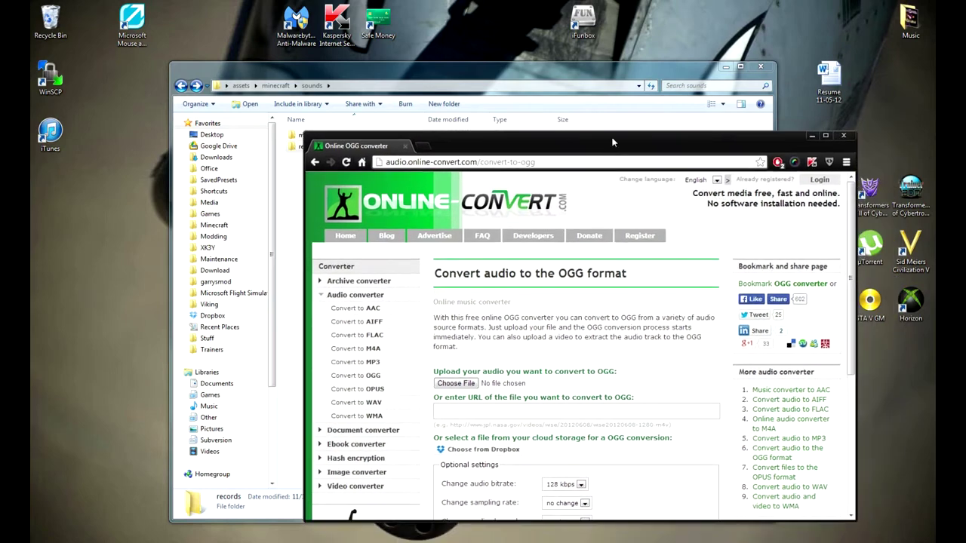
{"action": "left_click_drag", "start_coordinate": [713, 73], "coordinate": [593, 183]}
{"action": "left_click", "coordinate": [617, 171]}
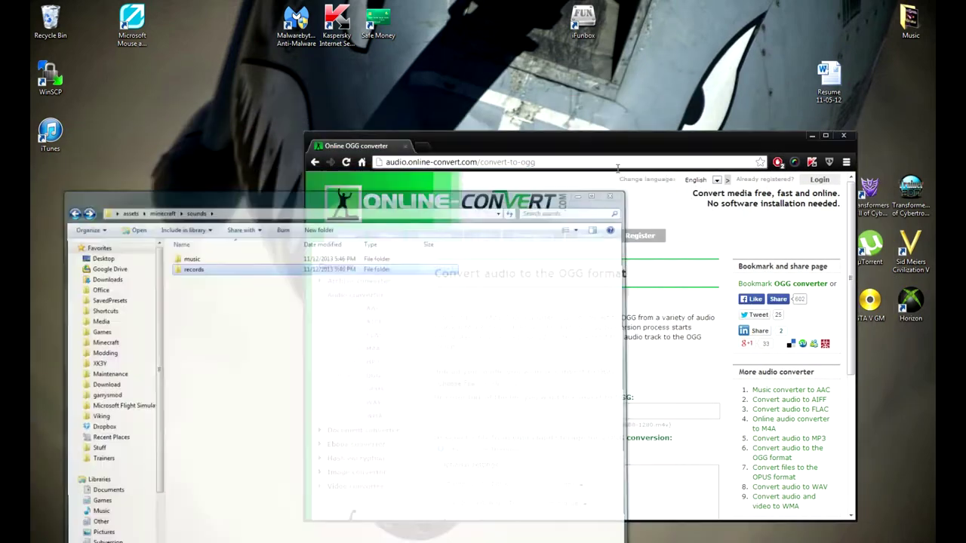
{"action": "left_click_drag", "start_coordinate": [629, 143], "coordinate": [686, 230]}
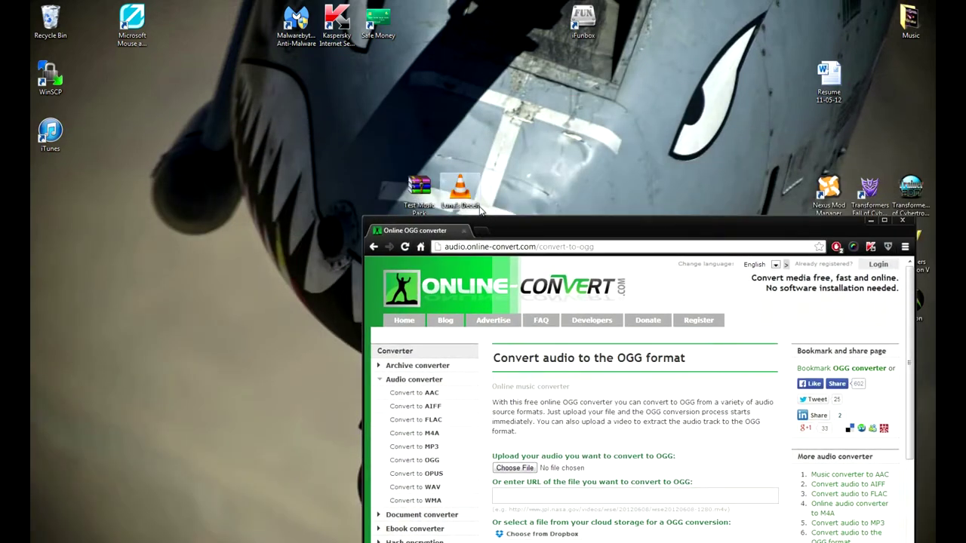
Select the Luna's Deceit mp3 from the Desktop as the audio file to upload for OGG conversion.
{"action": "left_click", "coordinate": [519, 469]}
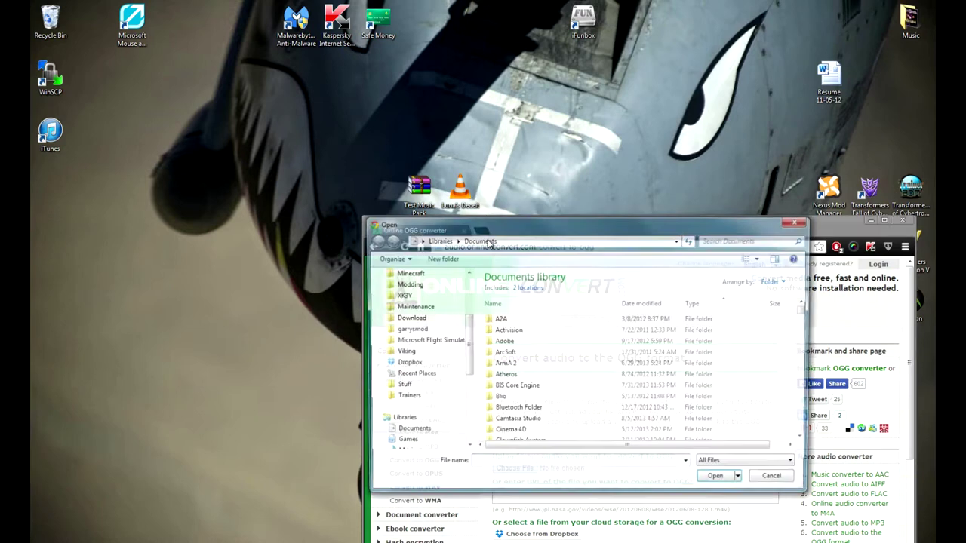
{"action": "left_click", "coordinate": [434, 290]}
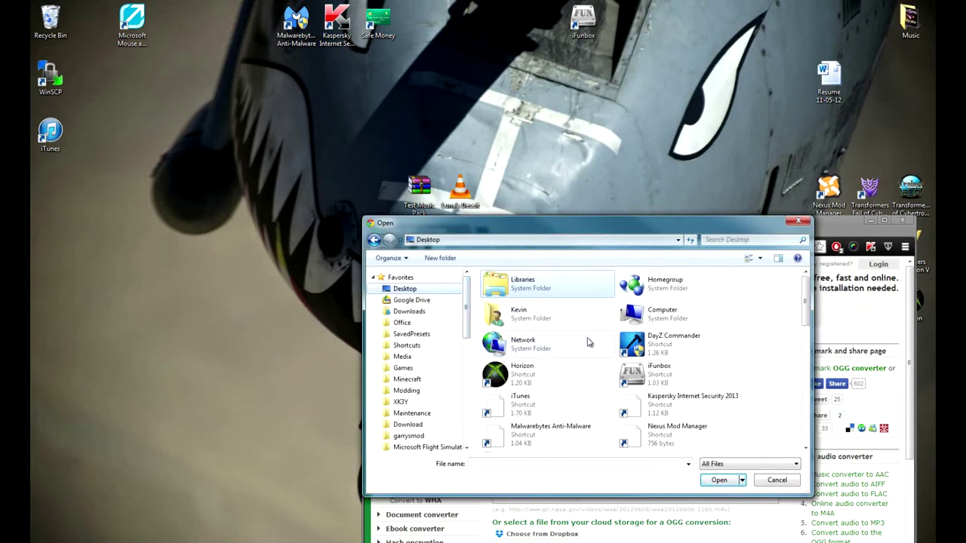
{"action": "scroll", "coordinate": [626, 362], "scroll_direction": "down", "scroll_amount": 3}
{"action": "left_click", "coordinate": [671, 395]}
{"action": "scroll", "coordinate": [672, 392], "scroll_direction": "down", "scroll_amount": 3}
{"action": "scroll", "coordinate": [673, 391], "scroll_direction": "down", "scroll_amount": 3}
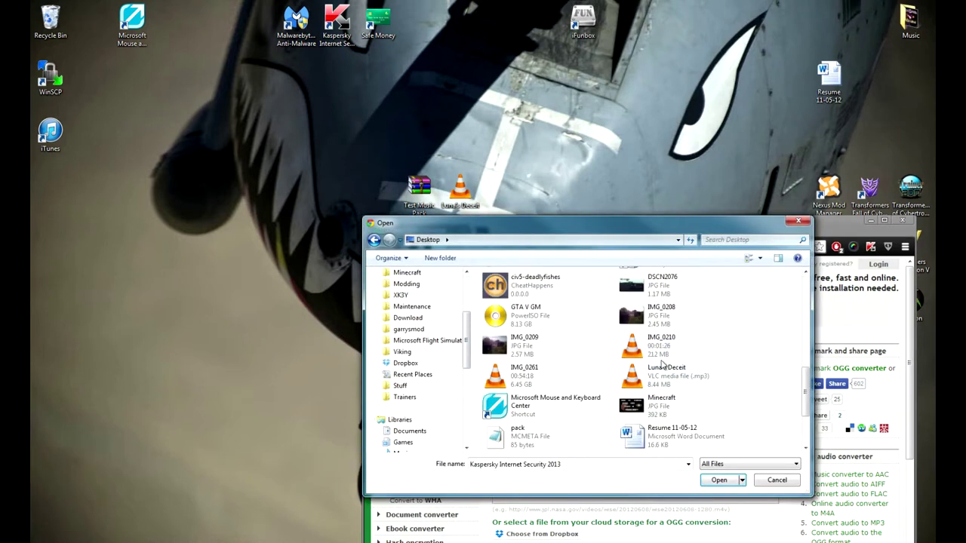
{"action": "double_click", "coordinate": [679, 377]}
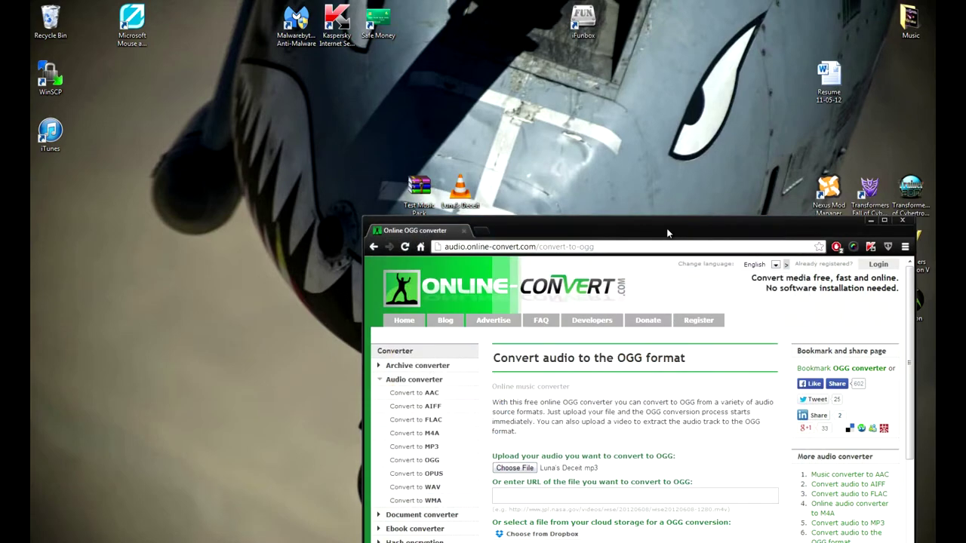
Maximize the converter page, set the audio bitrate to 320 kbps and convert the file to OGG.
{"action": "left_click_drag", "start_coordinate": [666, 223], "coordinate": [567, 1]}
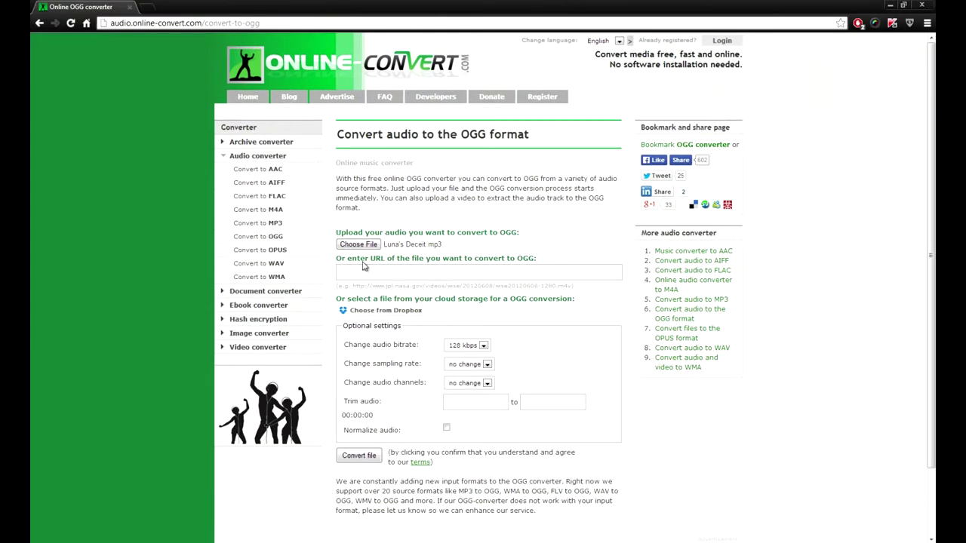
{"action": "scroll", "coordinate": [516, 329], "scroll_direction": "down", "scroll_amount": 1}
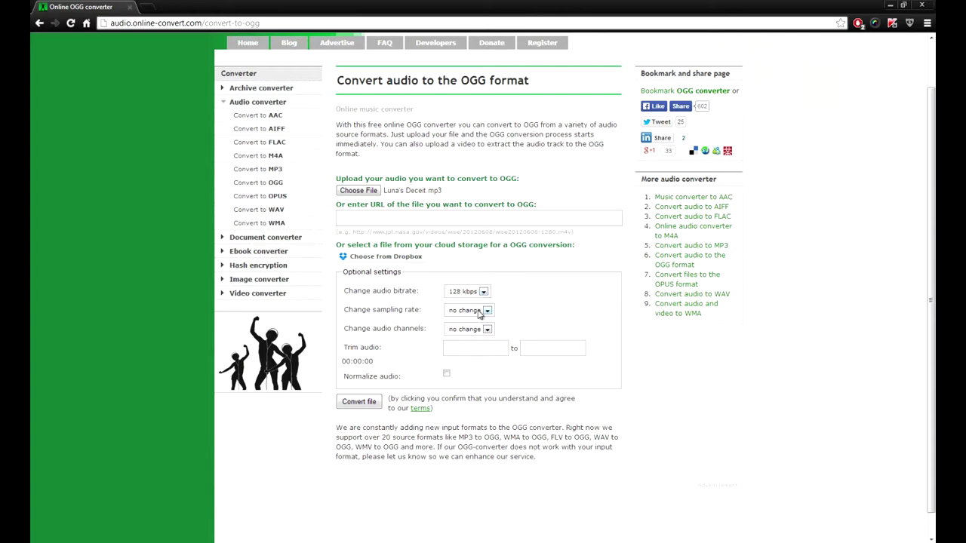
{"action": "scroll", "coordinate": [481, 294], "scroll_direction": "down", "scroll_amount": 1}
{"action": "left_click", "coordinate": [477, 268]}
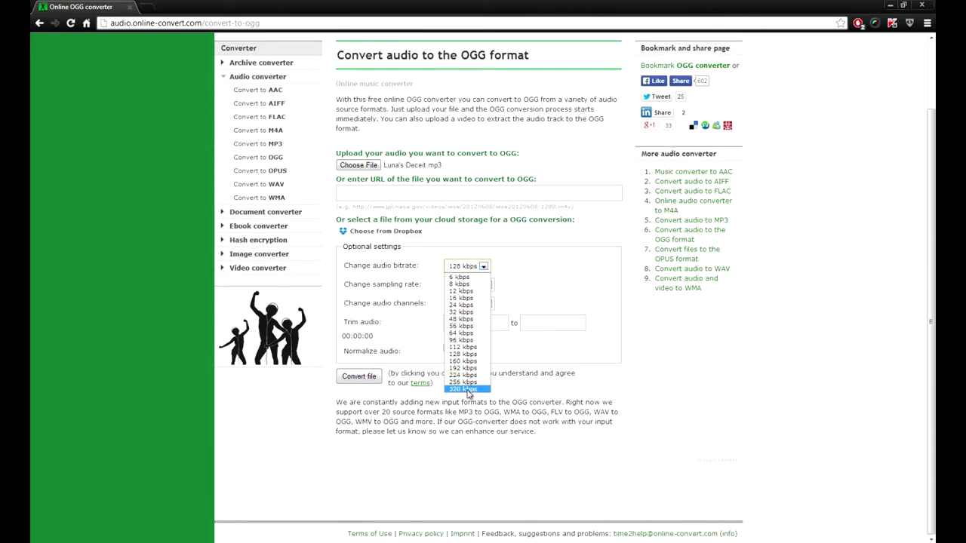
{"action": "left_click", "coordinate": [468, 390]}
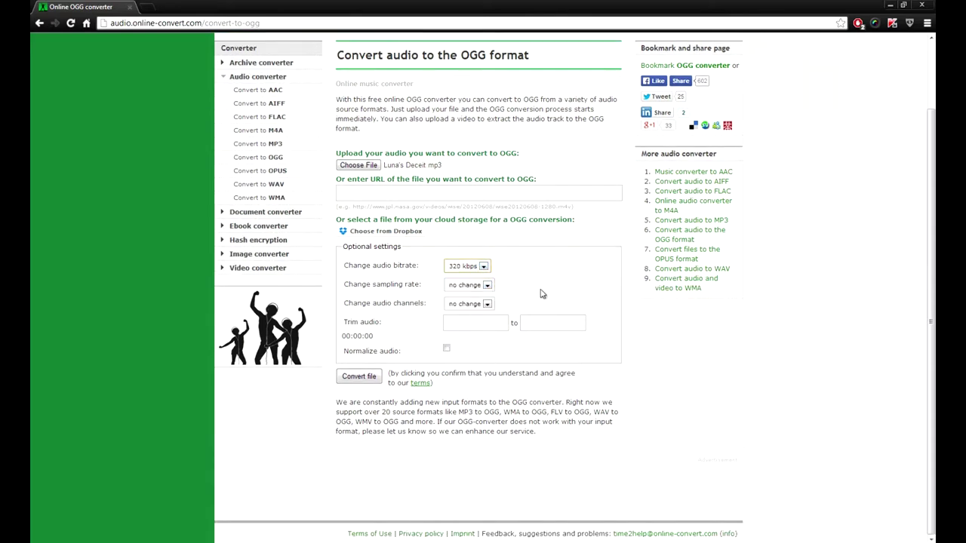
{"action": "left_click", "coordinate": [372, 377]}
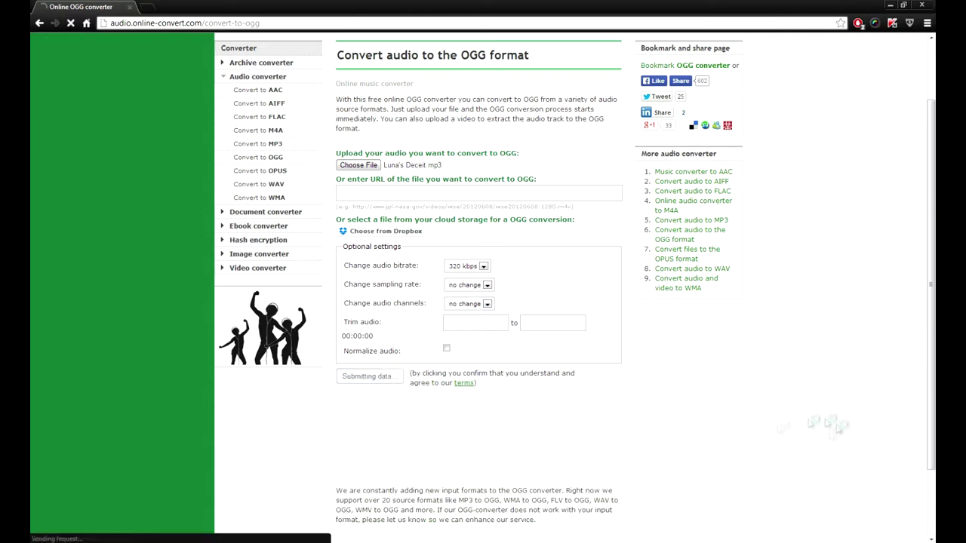
{"action": "scroll", "coordinate": [460, 422], "scroll_direction": "down", "scroll_amount": 2}
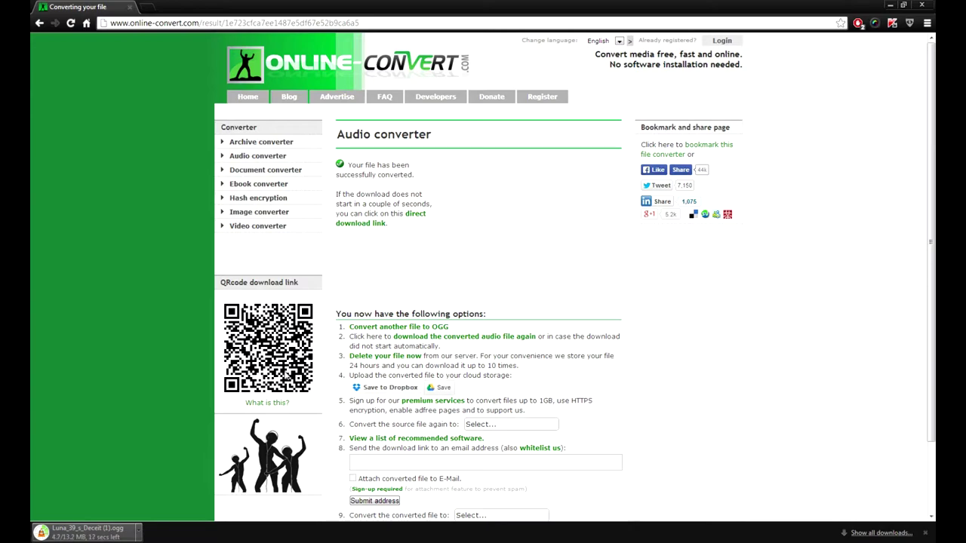
Restore the browser to a smaller window, switch to the sounds folder in Windows Explorer and open its records folder.
{"action": "left_click_drag", "start_coordinate": [535, 12], "coordinate": [606, 113]}
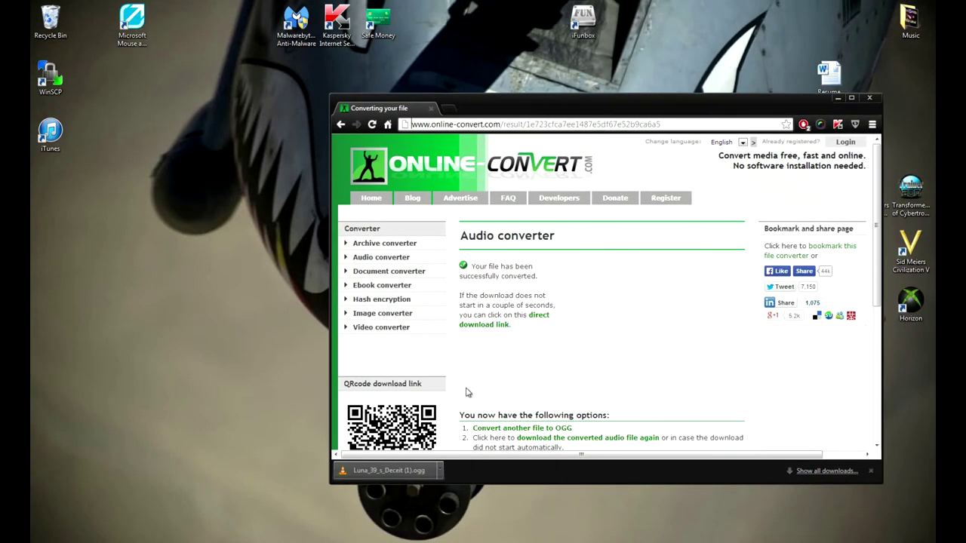
{"action": "left_click", "coordinate": [204, 538]}
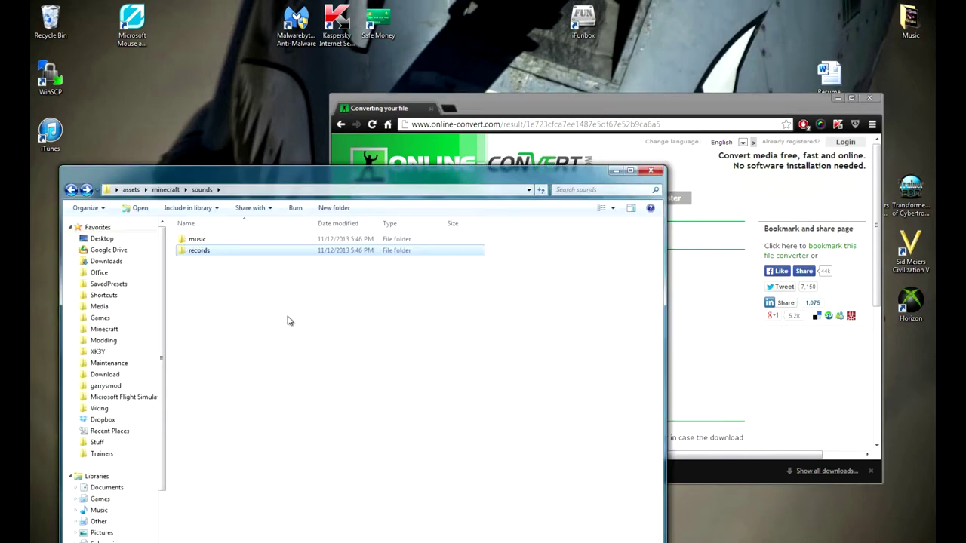
{"action": "left_click_drag", "start_coordinate": [344, 176], "coordinate": [340, 76]}
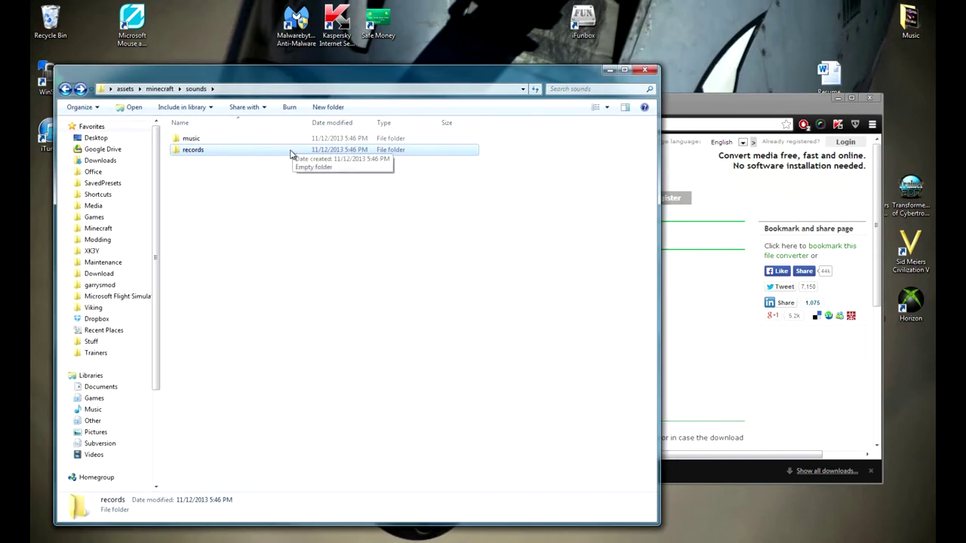
{"action": "double_click", "coordinate": [291, 154]}
Place the downloaded Luna_39_s_Deceit (1).ogg into the records folder and close the browser window.
{"action": "left_click_drag", "start_coordinate": [714, 98], "coordinate": [763, 99]}
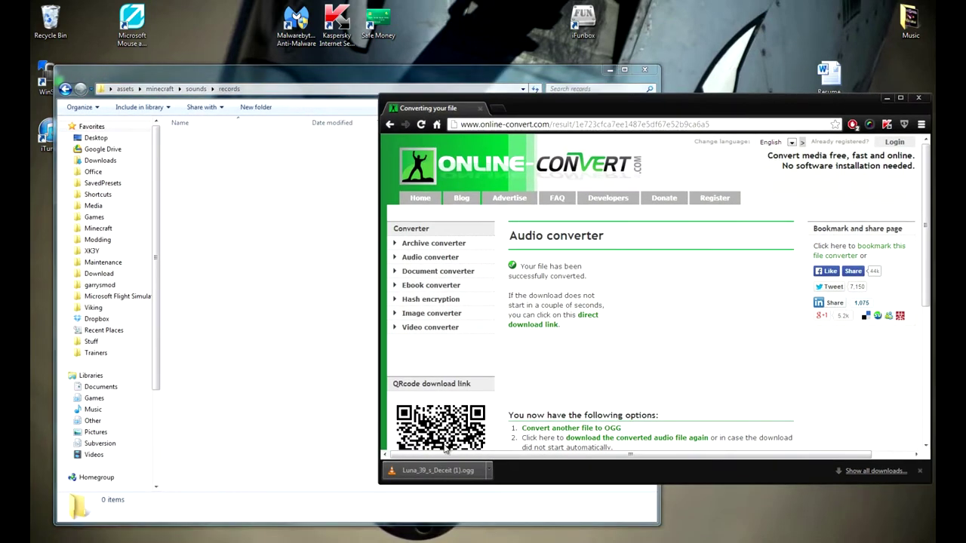
{"action": "left_click_drag", "start_coordinate": [441, 470], "coordinate": [298, 408]}
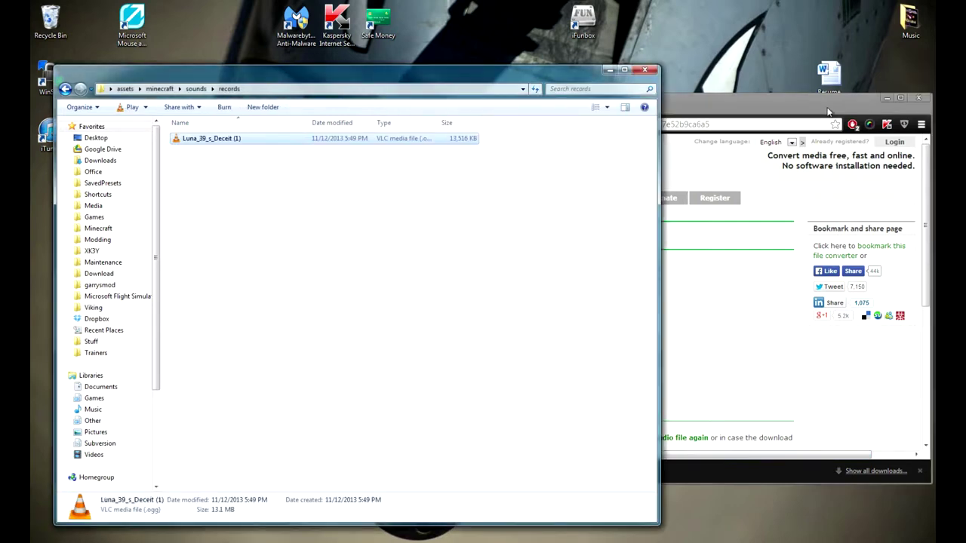
{"action": "left_click_drag", "start_coordinate": [828, 111], "coordinate": [733, 106]}
{"action": "left_click", "coordinate": [821, 92]}
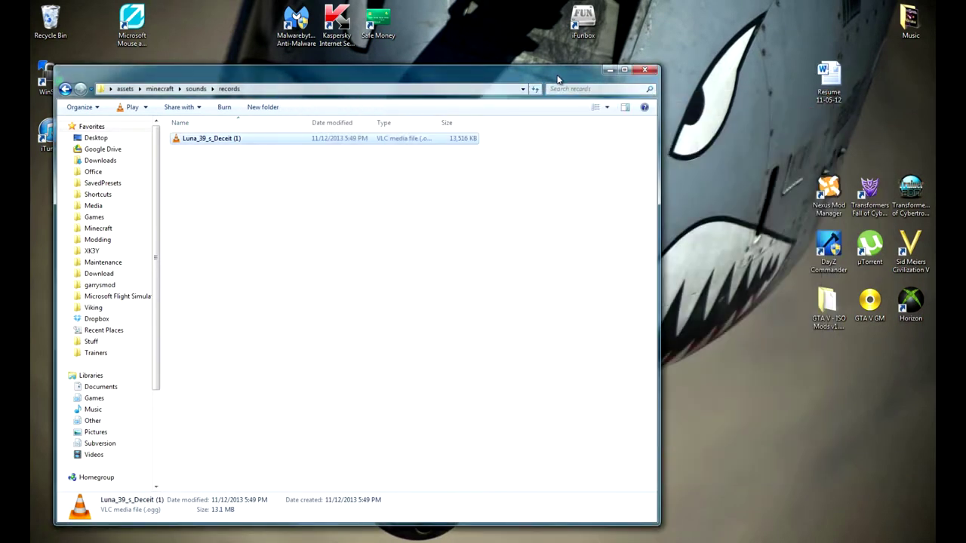
{"action": "left_click_drag", "start_coordinate": [558, 77], "coordinate": [697, 59]}
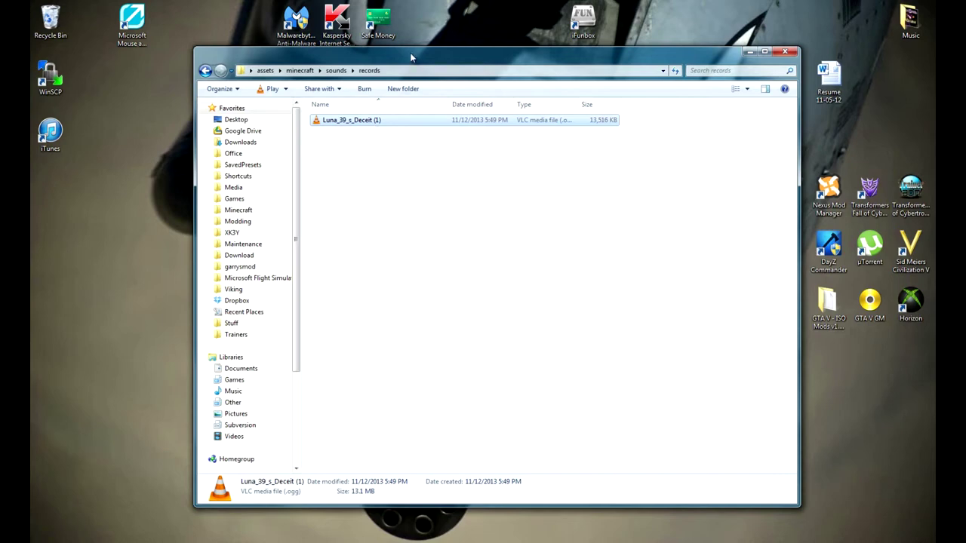
Arrange the original .minecraft records folder and the pack's records folder side by side to compare their file names.
{"action": "left_click_drag", "start_coordinate": [409, 52], "coordinate": [461, 55]}
{"action": "key", "text": "alt+Tab"}
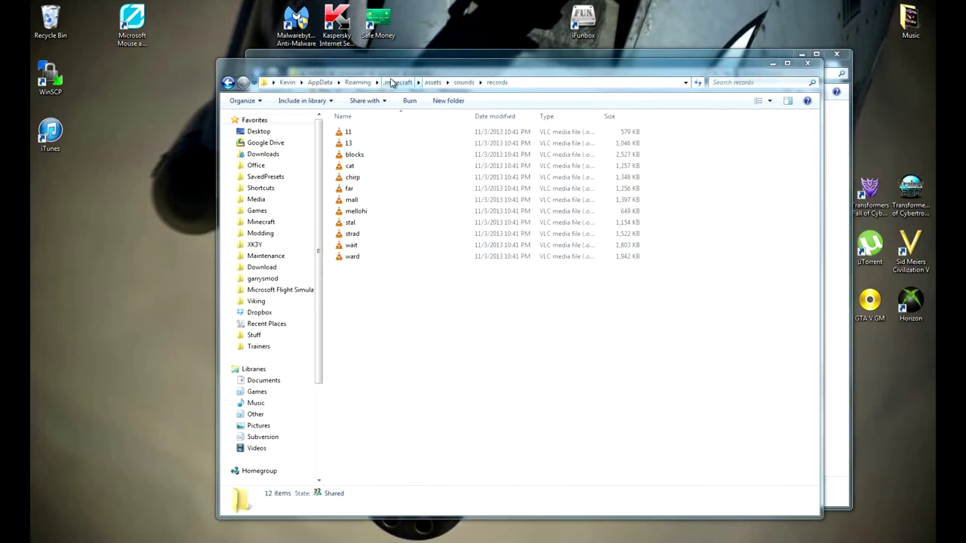
{"action": "left_click_drag", "start_coordinate": [366, 268], "coordinate": [354, 136]}
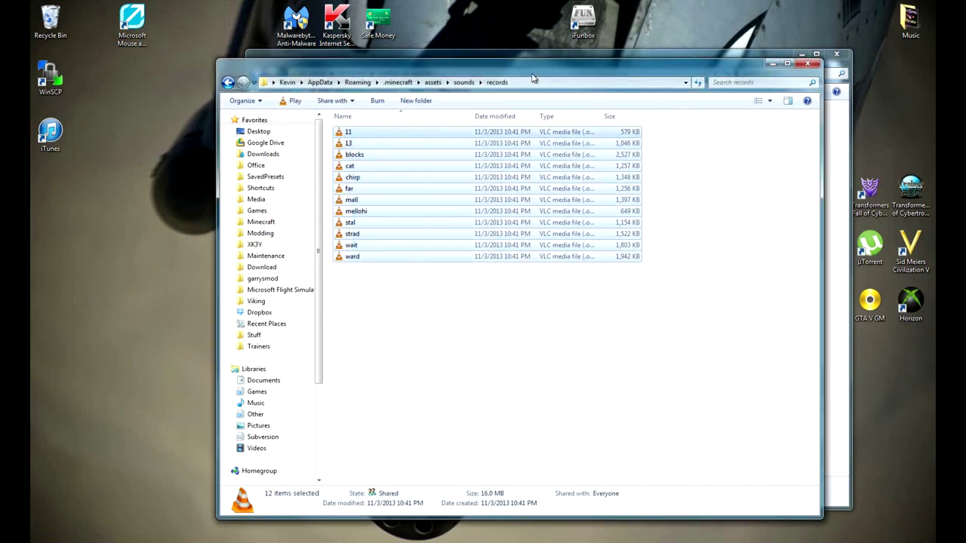
{"action": "left_click_drag", "start_coordinate": [519, 74], "coordinate": [363, 62]}
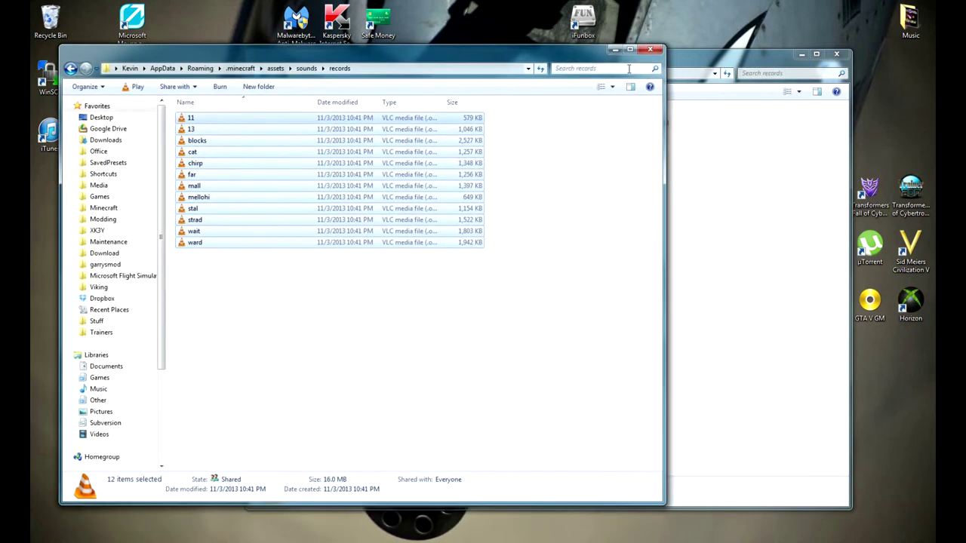
{"action": "left_click", "coordinate": [700, 68]}
{"action": "left_click_drag", "start_coordinate": [700, 68], "coordinate": [743, 86]}
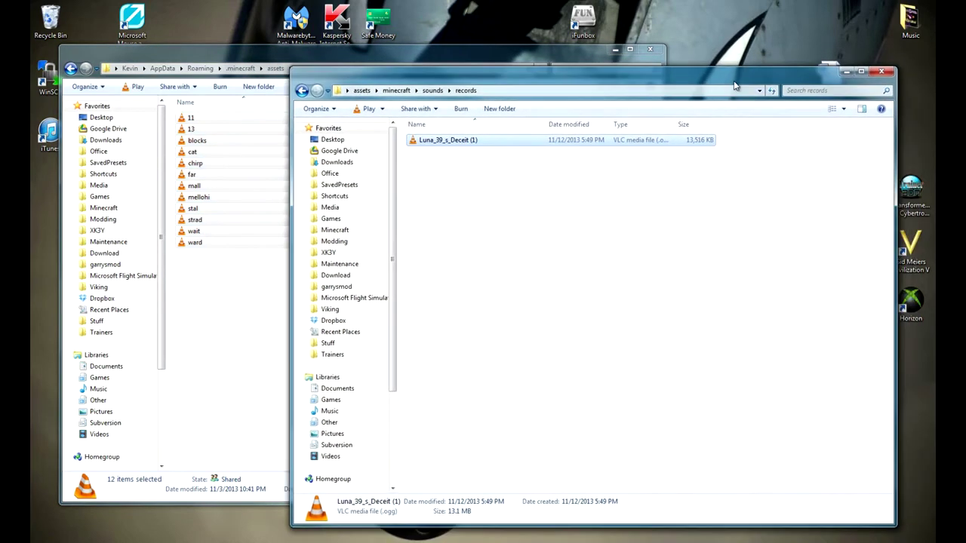
Rename the converted Luna_39_s_Deceit (1) song in the pack's records folder as 11.
{"action": "left_click", "coordinate": [452, 143]}
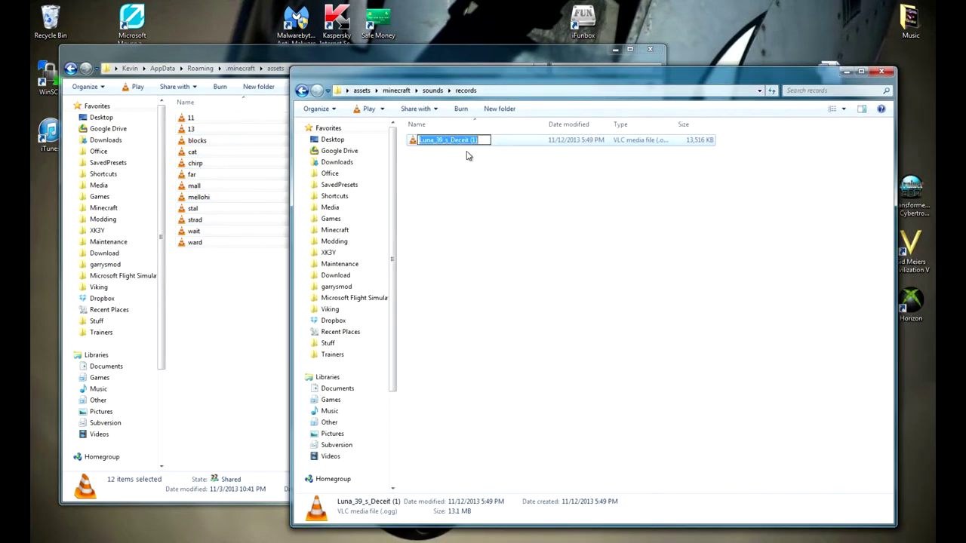
{"action": "type", "text": "11"}
{"action": "left_click", "coordinate": [465, 203]}
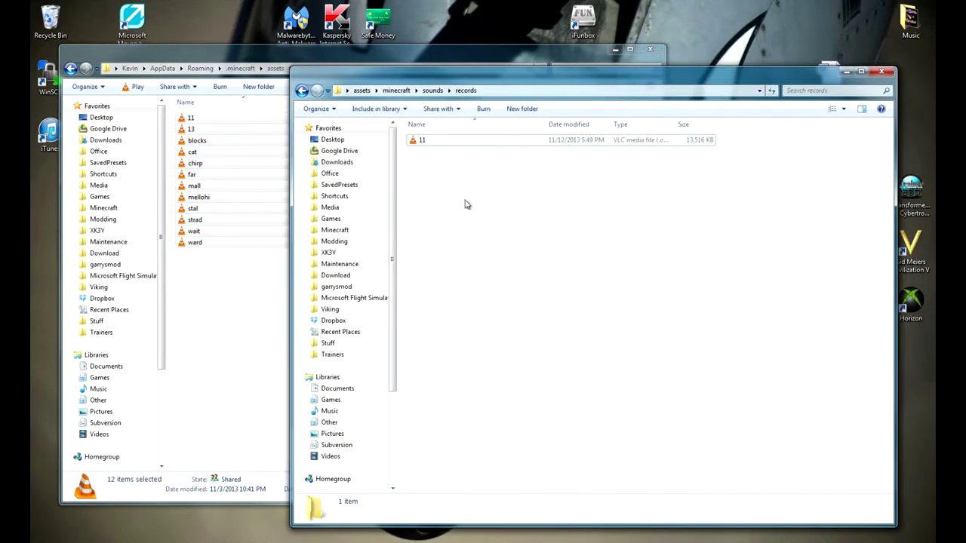
Check the other replaceable disc names in the original records folder, from blocks through far.
{"action": "left_click", "coordinate": [198, 141]}
{"action": "left_click", "coordinate": [198, 153]}
{"action": "left_click", "coordinate": [202, 163]}
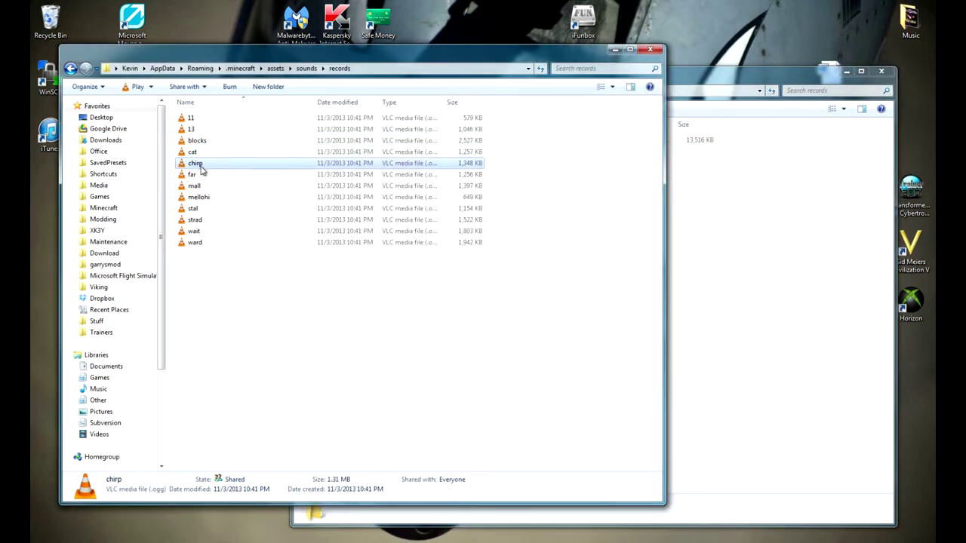
{"action": "left_click", "coordinate": [206, 174]}
{"action": "left_click", "coordinate": [710, 249]}
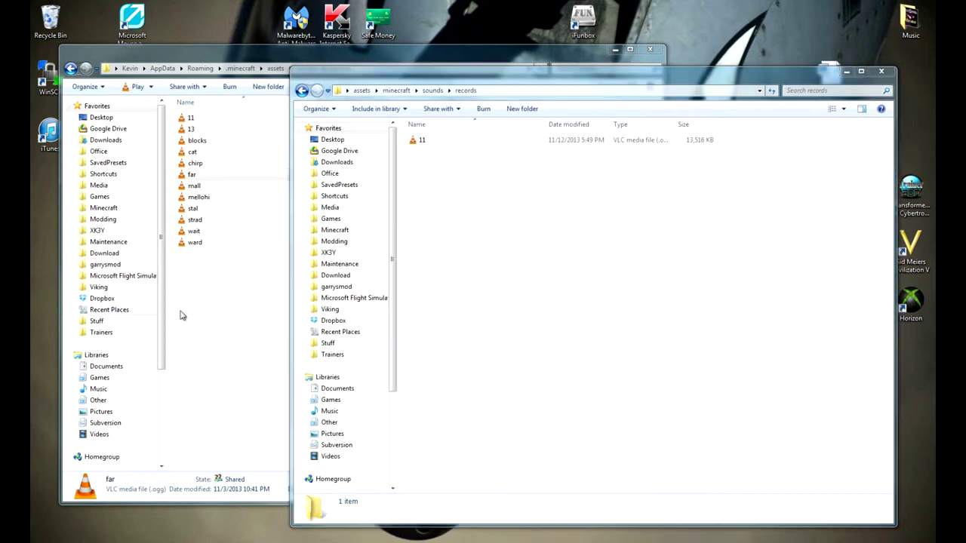
Open the music folder in both the original .minecraft sounds folder and the pack's sounds folder.
{"action": "left_click", "coordinate": [225, 298]}
{"action": "key", "text": "BackSpace"}
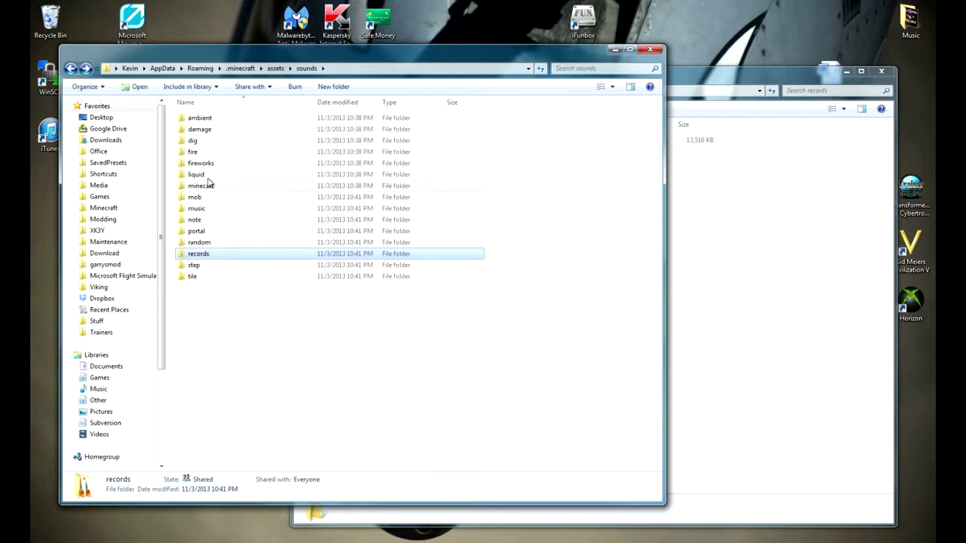
{"action": "double_click", "coordinate": [209, 211]}
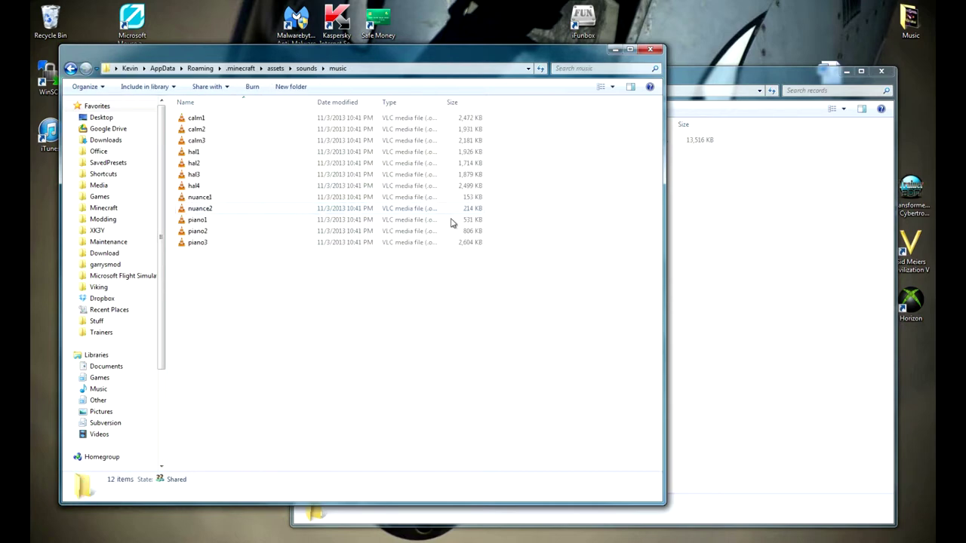
{"action": "left_click", "coordinate": [721, 239]}
{"action": "key", "text": "BackSpace"}
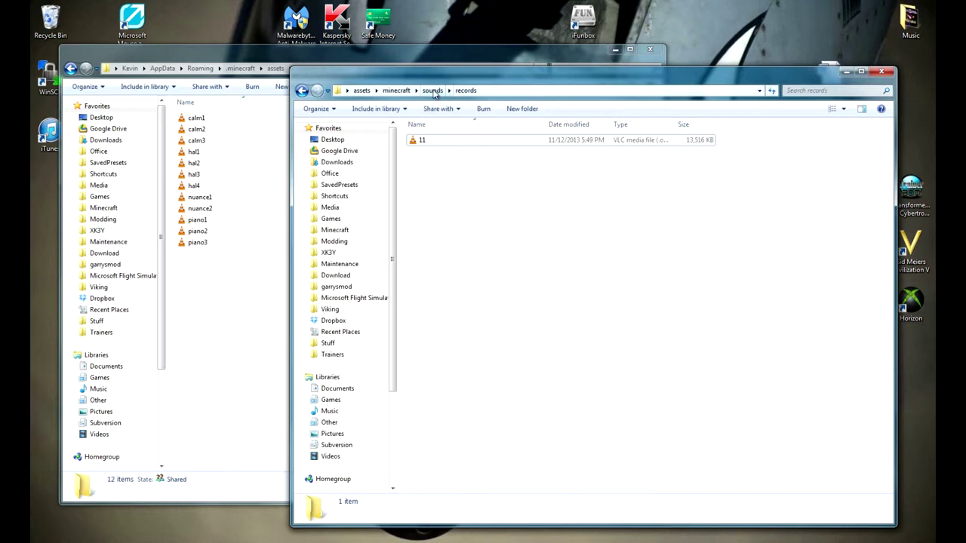
{"action": "double_click", "coordinate": [441, 141]}
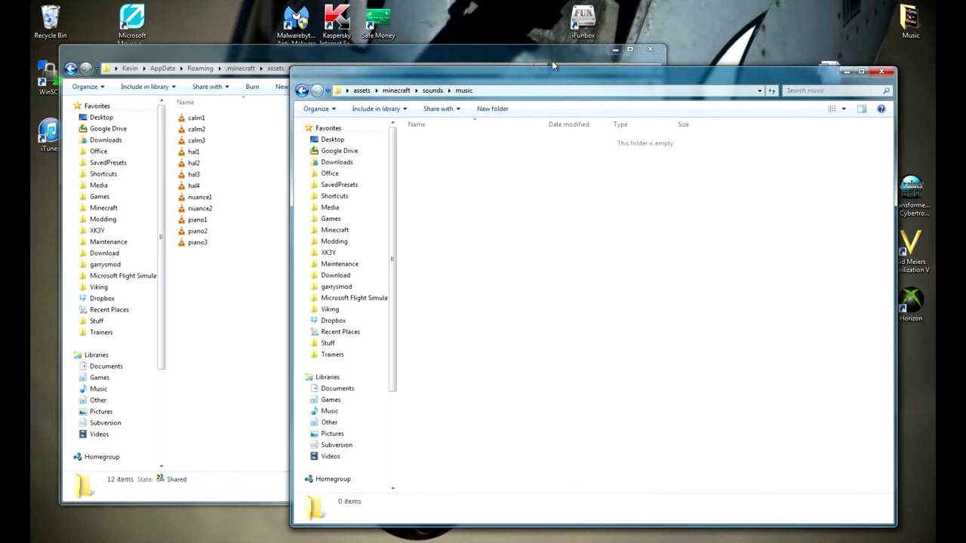
Move the original music window aside and copy the 11 song from the pack's records folder into its music folder.
{"action": "left_click_drag", "start_coordinate": [551, 60], "coordinate": [504, 110]}
{"action": "left_click", "coordinate": [529, 83]}
{"action": "key", "text": "BackSpace"}
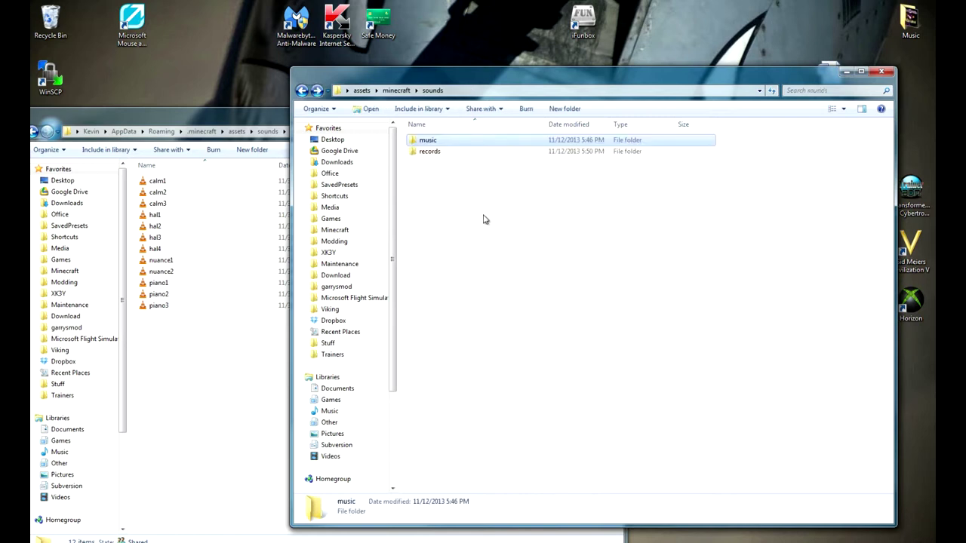
{"action": "double_click", "coordinate": [442, 155]}
{"action": "left_click_drag", "start_coordinate": [448, 172], "coordinate": [405, 133]}
{"action": "left_click", "coordinate": [440, 214]}
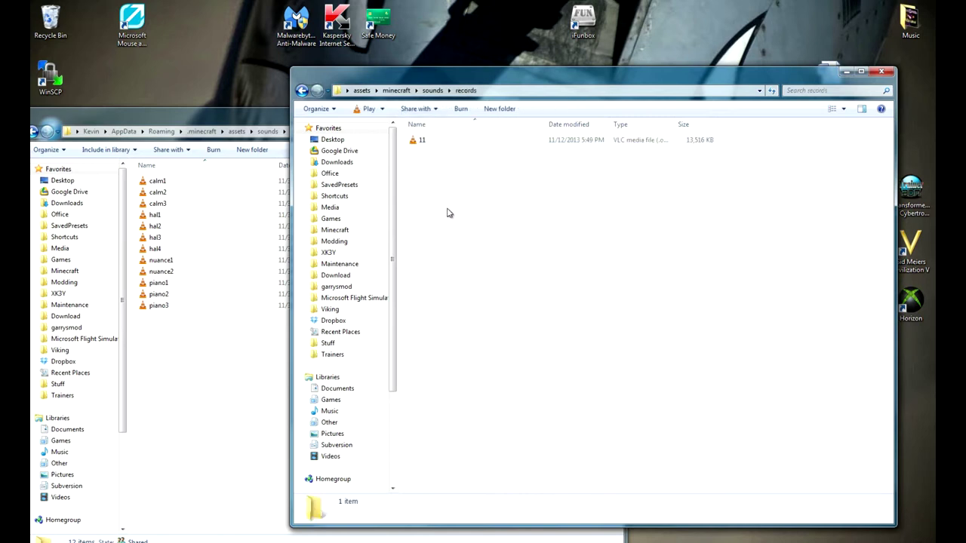
{"action": "key", "text": "BackSpace"}
{"action": "left_click", "coordinate": [435, 141]}
{"action": "double_click", "coordinate": [435, 141]}
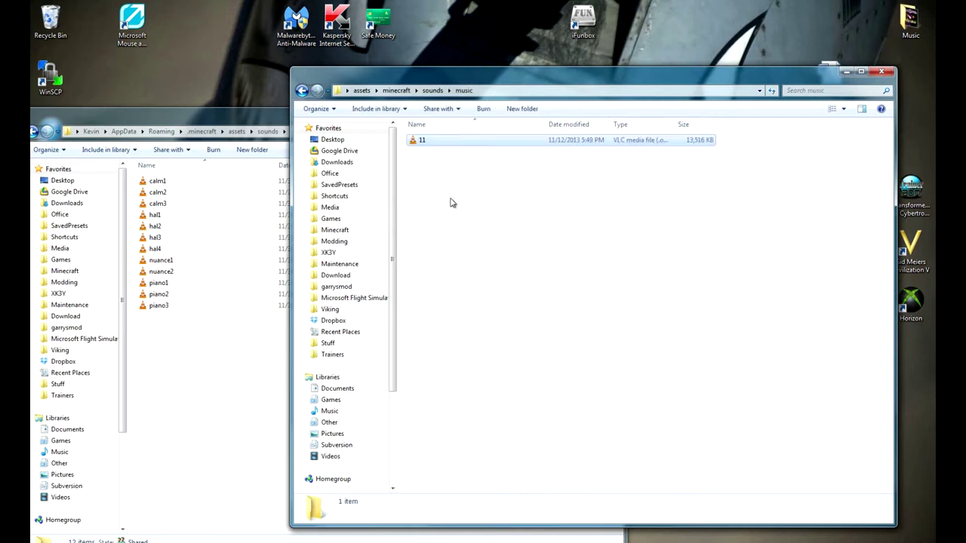
Rename the copied song in the pack's music folder as calm1 and return to the sounds folder.
{"action": "key", "text": "Down"}
{"action": "left_click", "coordinate": [427, 142]}
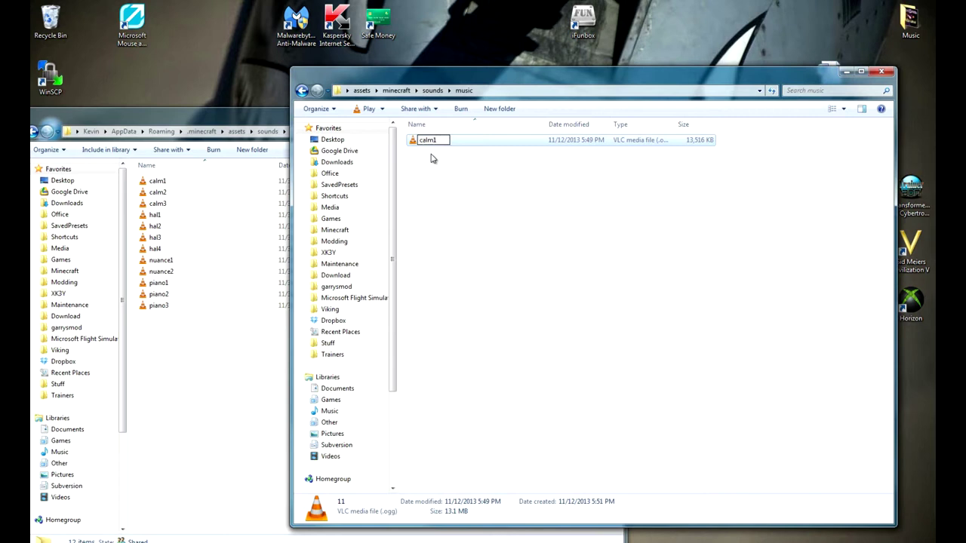
{"action": "left_click", "coordinate": [473, 183]}
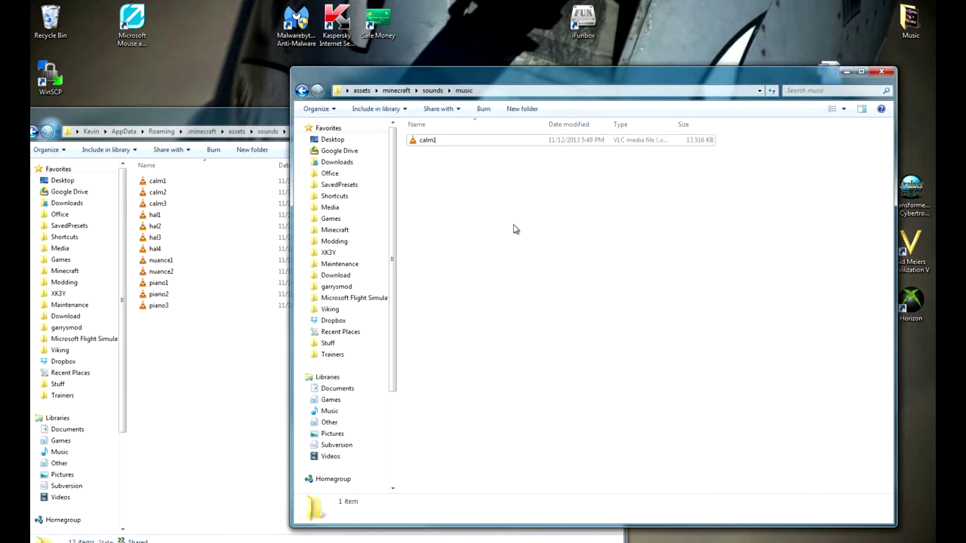
{"action": "key", "text": "BackSpace"}
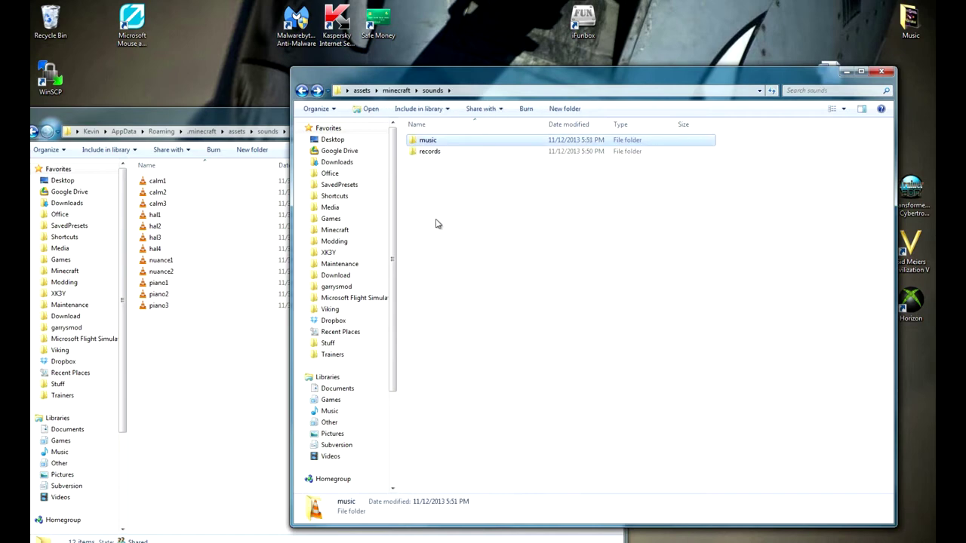
Close the original music folder window, take the pack window back to the assets folder and close it too.
{"action": "left_click_drag", "start_coordinate": [276, 123], "coordinate": [389, 106]}
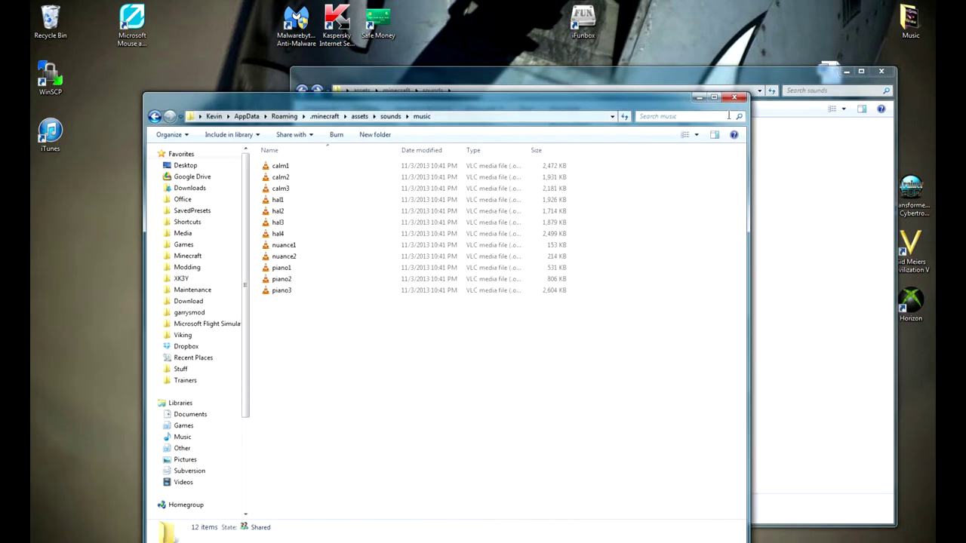
{"action": "left_click", "coordinate": [733, 98]}
{"action": "left_click_drag", "start_coordinate": [584, 80], "coordinate": [478, 73]}
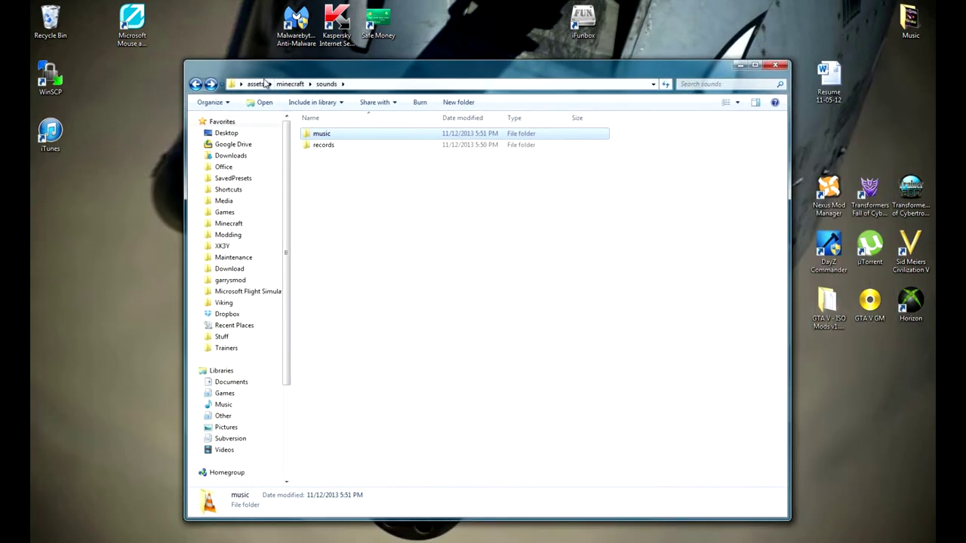
{"action": "left_click", "coordinate": [261, 84]}
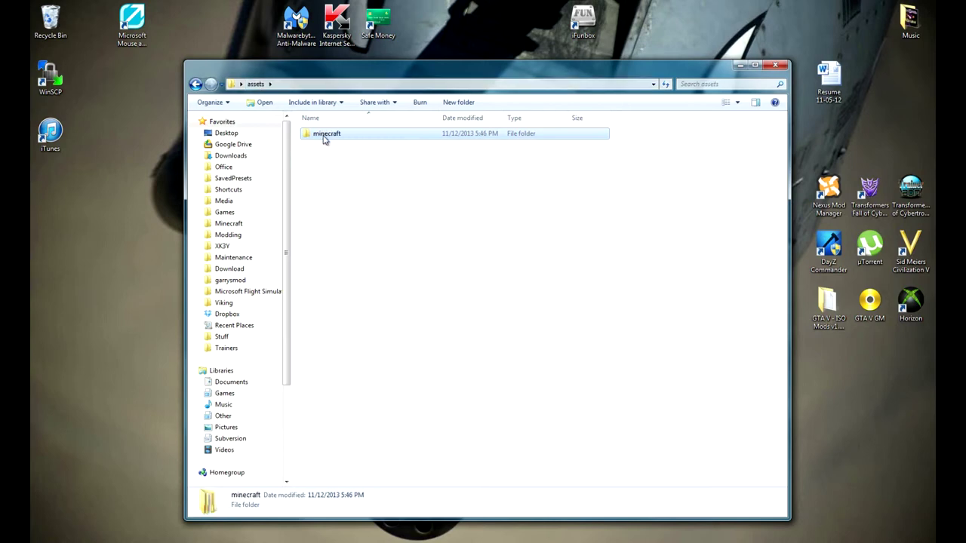
{"action": "left_click", "coordinate": [775, 65]}
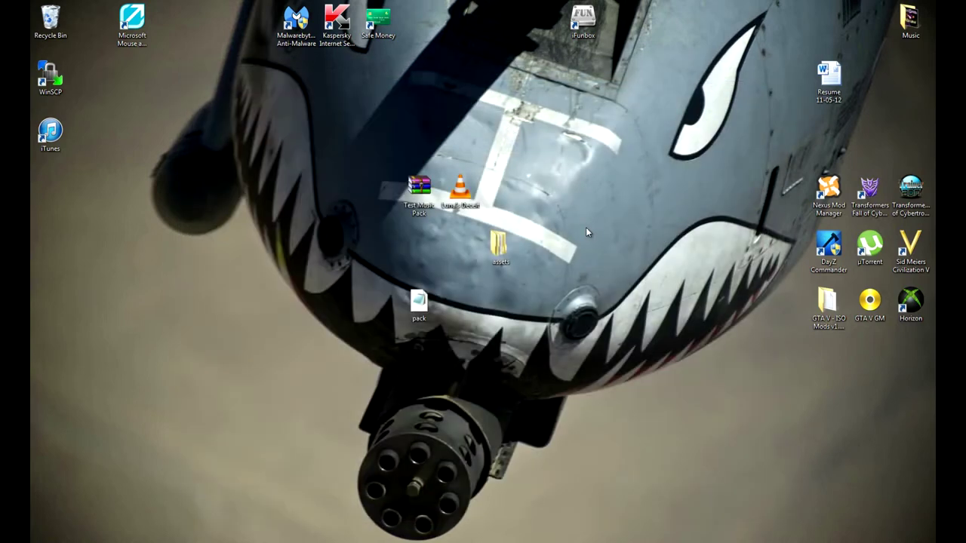
Place the pack file below the assets folder on the desktop and open the Add to archive settings for both.
{"action": "left_click_drag", "start_coordinate": [418, 302], "coordinate": [501, 302]}
{"action": "left_click_drag", "start_coordinate": [571, 217], "coordinate": [451, 336]}
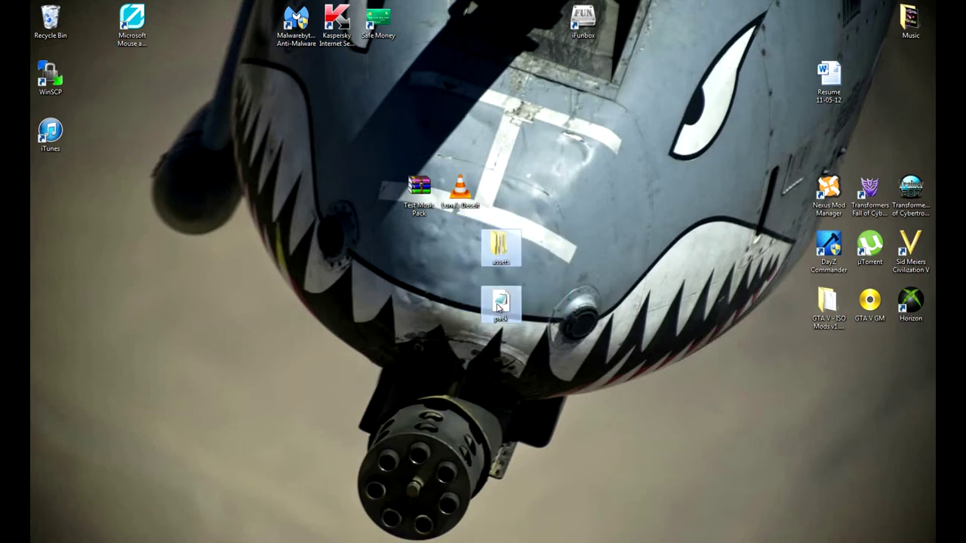
{"action": "right_click", "coordinate": [498, 305]}
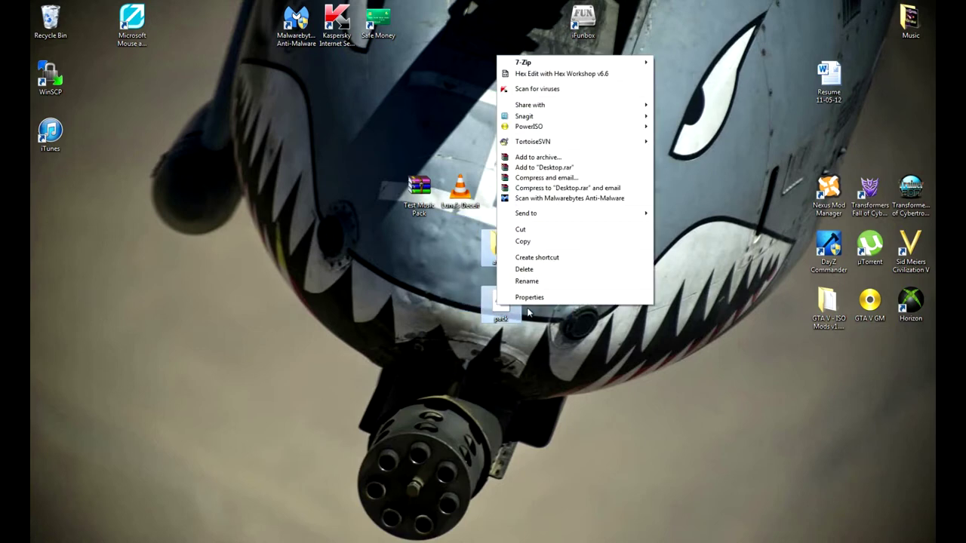
{"action": "left_click", "coordinate": [566, 158]}
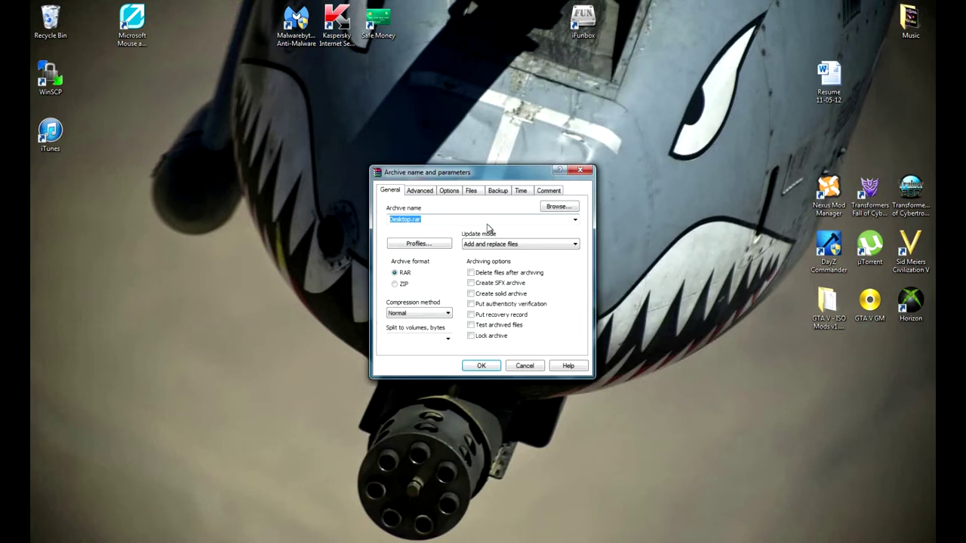
Create the archive in ZIP format with the name ThermalM16 Changed Music.
{"action": "left_click_drag", "start_coordinate": [409, 222], "coordinate": [376, 221]}
{"action": "key", "text": "BackSpace"}
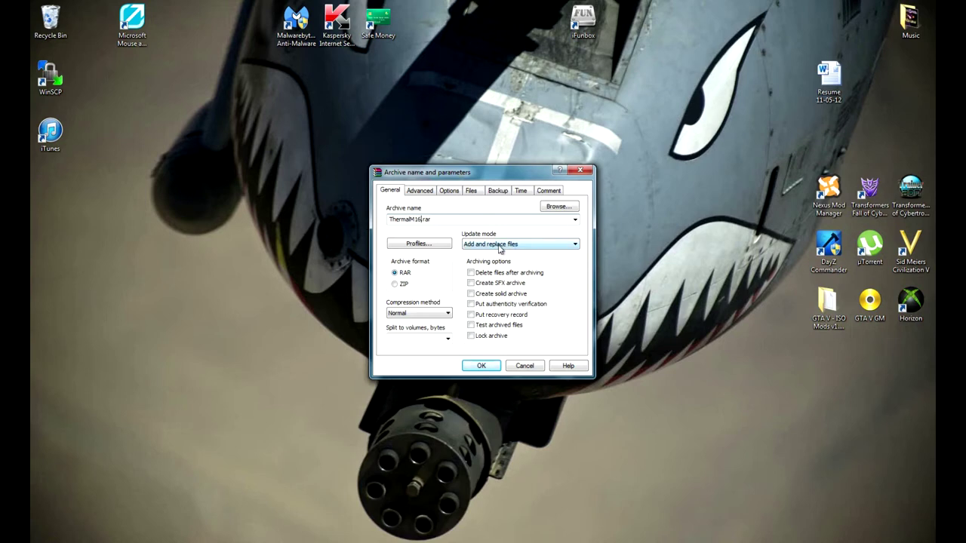
{"action": "left_click", "coordinate": [404, 284]}
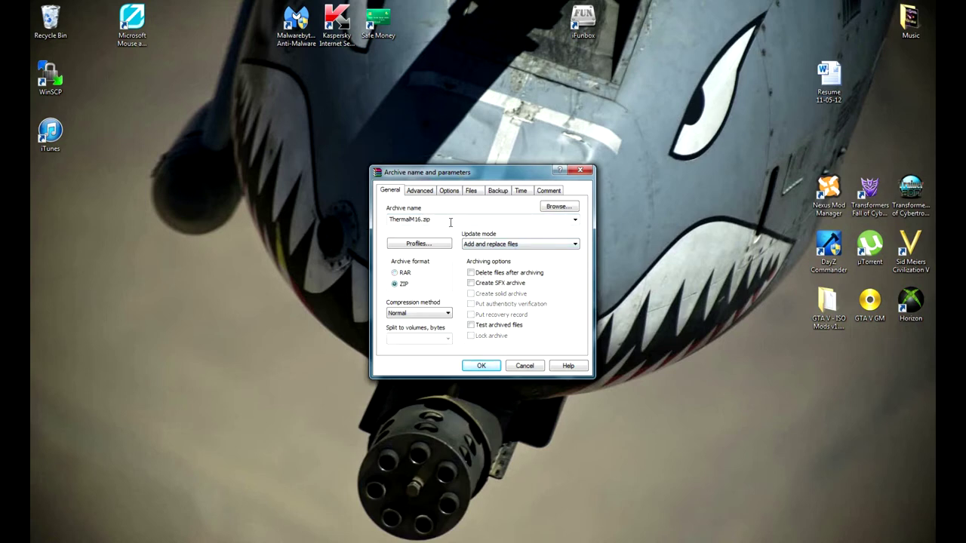
{"action": "double_click", "coordinate": [420, 219]}
{"action": "left_click", "coordinate": [422, 220]}
{"action": "type", "text": "Changed Music"}
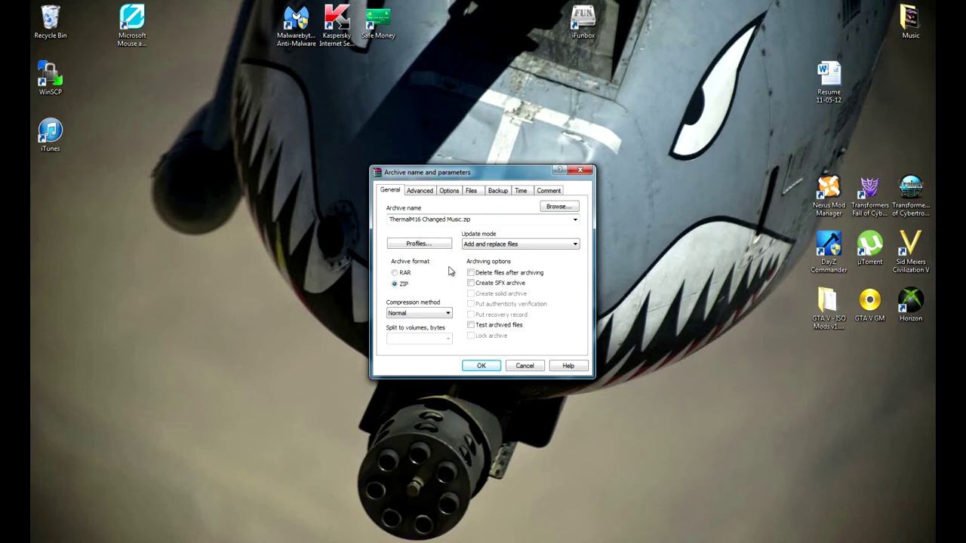
{"action": "left_click", "coordinate": [483, 367]}
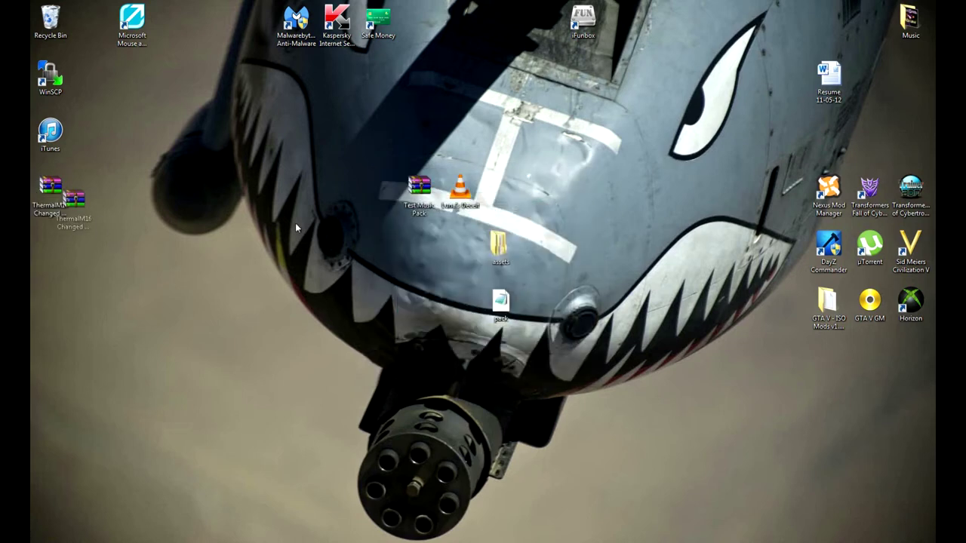
Move the new ZIP to an open area of the desktop, inspect its music and records folders, and close the archive.
{"action": "left_click_drag", "start_coordinate": [296, 228], "coordinate": [623, 197]}
{"action": "double_click", "coordinate": [623, 192]}
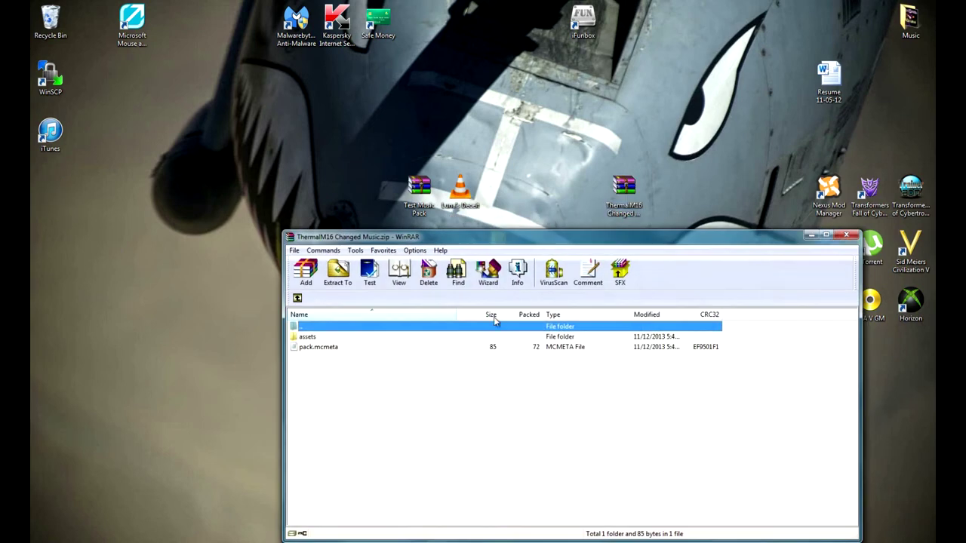
{"action": "double_click", "coordinate": [309, 338]}
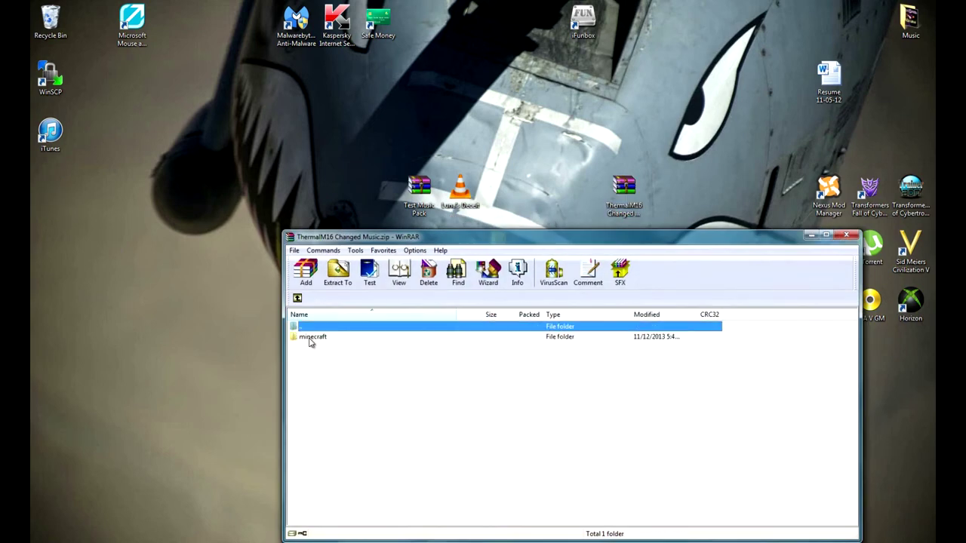
{"action": "double_click", "coordinate": [308, 338]}
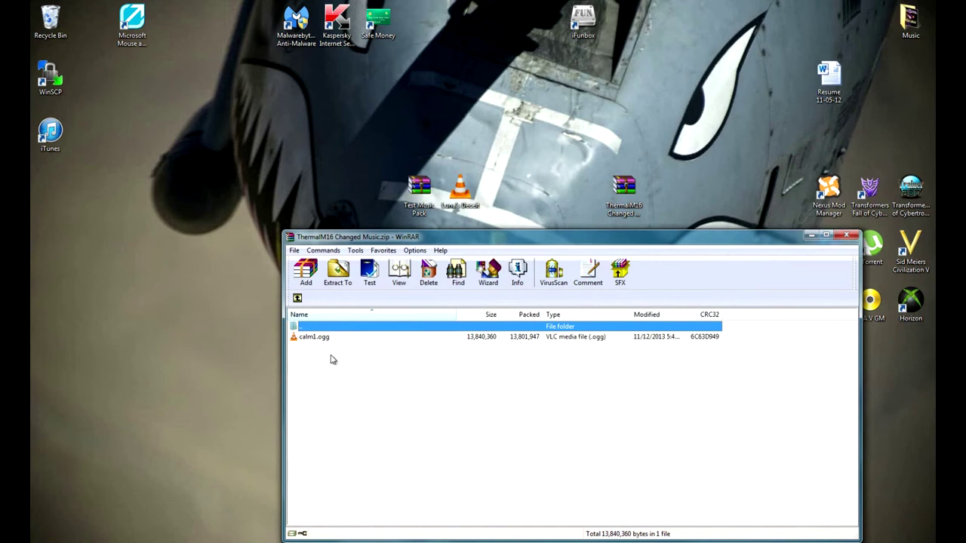
{"action": "left_click", "coordinate": [297, 299]}
{"action": "double_click", "coordinate": [311, 348]}
{"action": "left_click", "coordinate": [297, 298]}
{"action": "left_click_drag", "start_coordinate": [591, 241], "coordinate": [515, 104]}
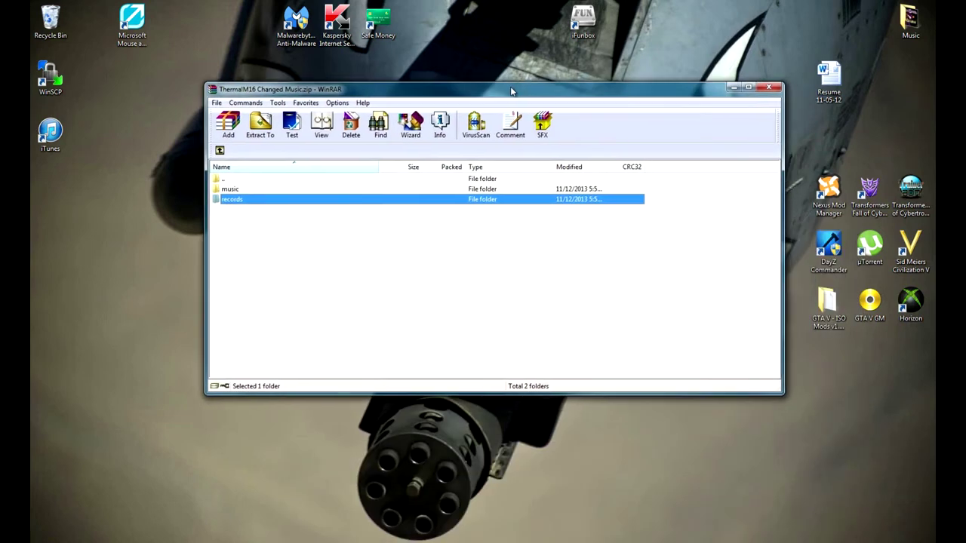
{"action": "left_click", "coordinate": [528, 261]}
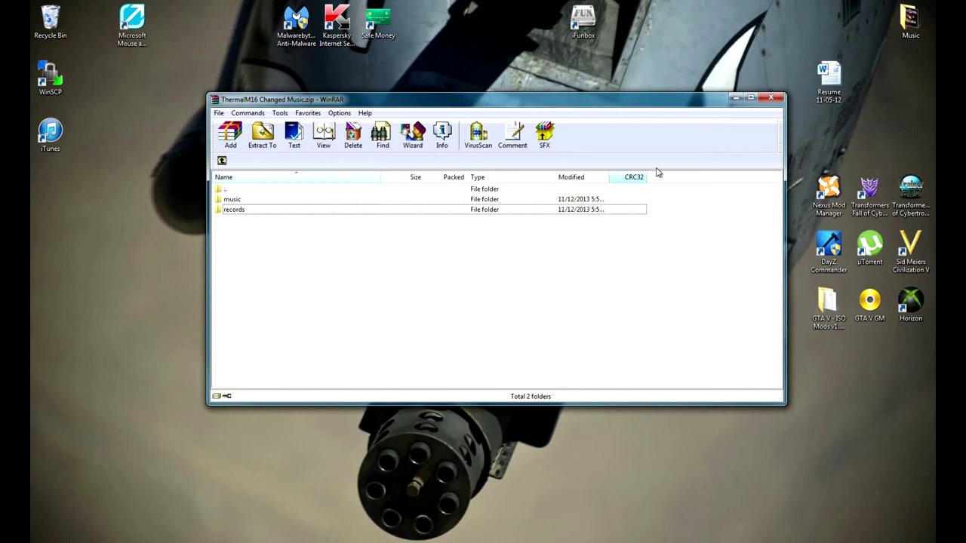
{"action": "left_click", "coordinate": [771, 99]}
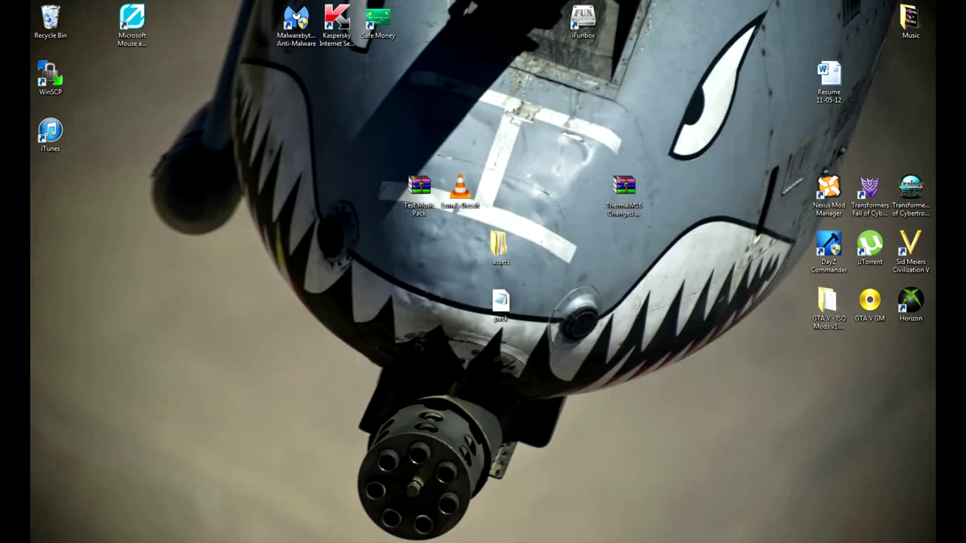
Go to the %appdata% location and open the resourcepacks folder inside .minecraft.
{"action": "key", "text": "super"}
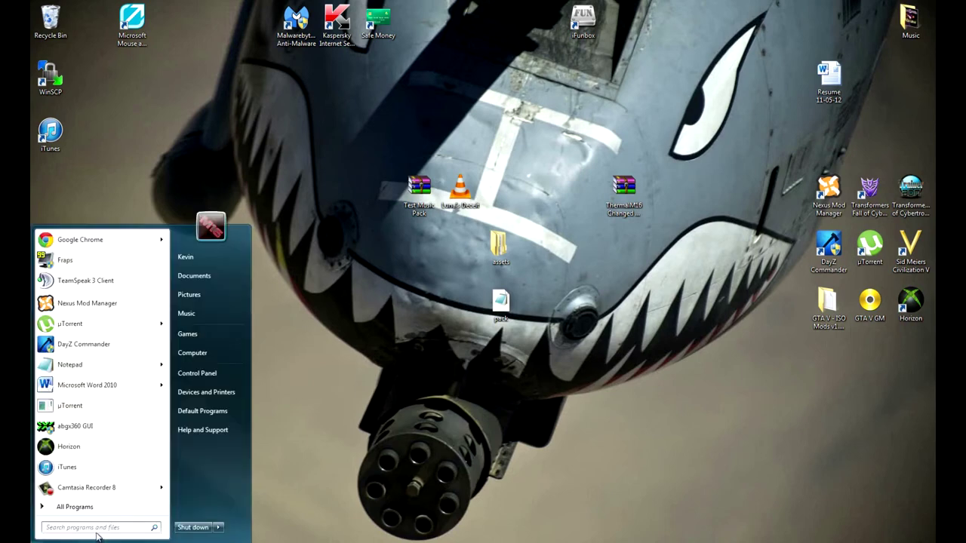
{"action": "type", "text": "%appdata"}
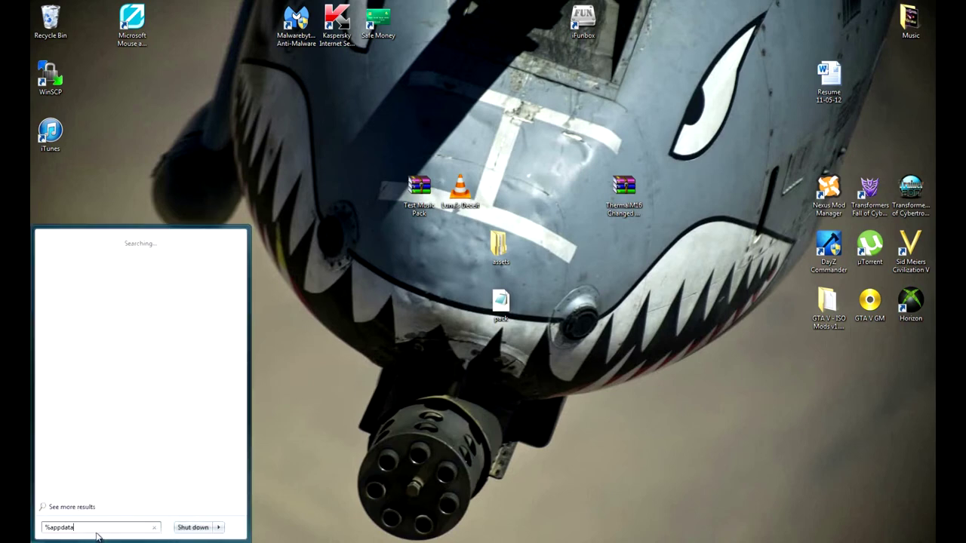
{"action": "type", "text": "%"}
{"action": "key", "text": "Return"}
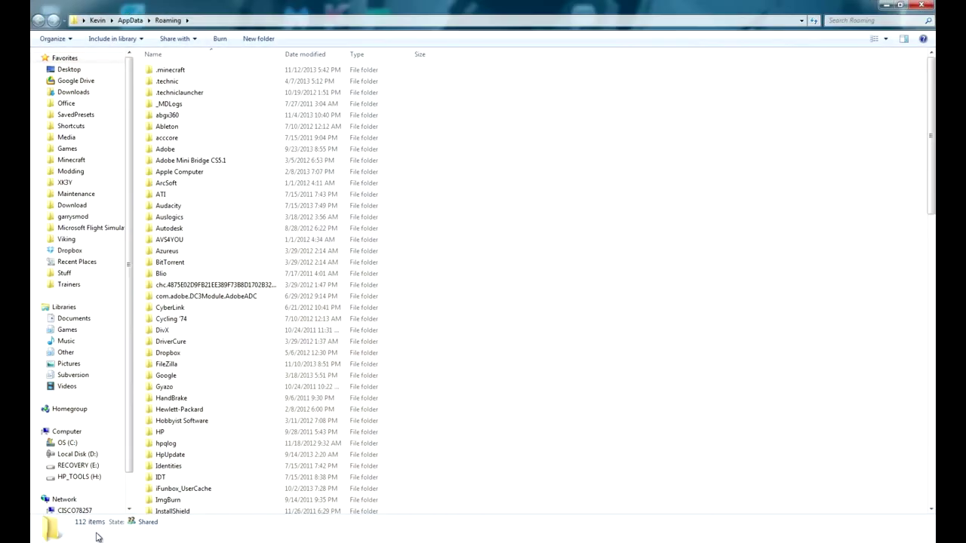
{"action": "double_click", "coordinate": [171, 70]}
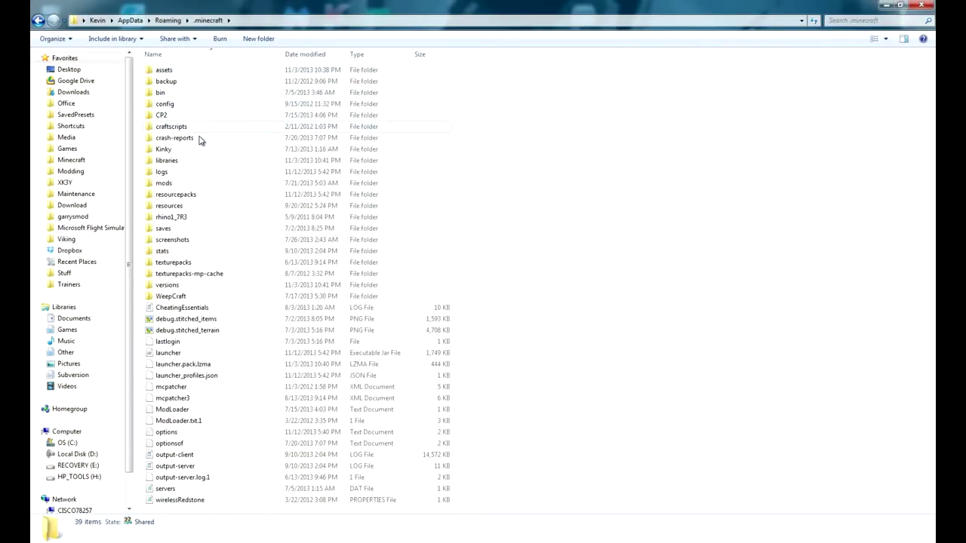
{"action": "double_click", "coordinate": [181, 195]}
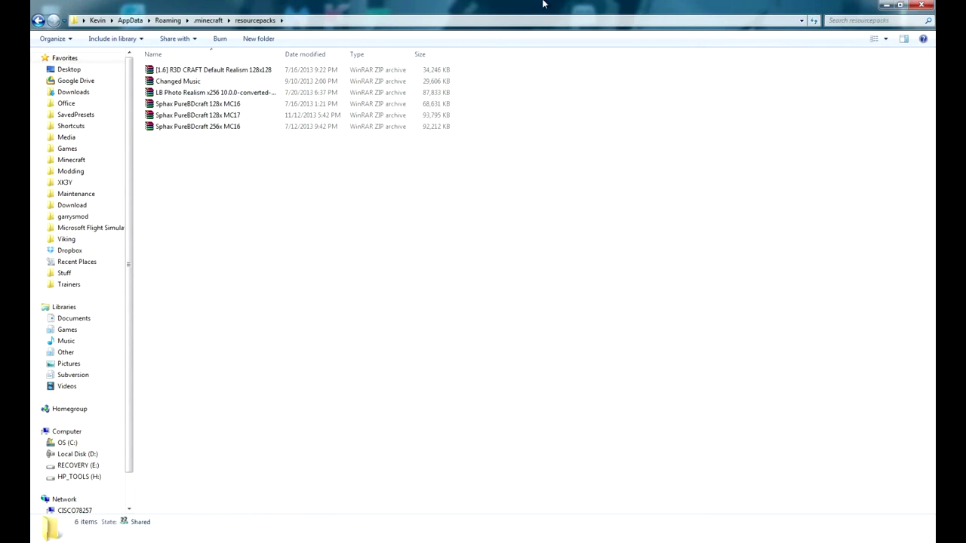
Move the ThermalM16 Changed Music ZIP from the desktop into the resourcepacks folder and close the folder window.
{"action": "left_click_drag", "start_coordinate": [520, 6], "coordinate": [430, 220]}
{"action": "left_click_drag", "start_coordinate": [623, 190], "coordinate": [315, 396]}
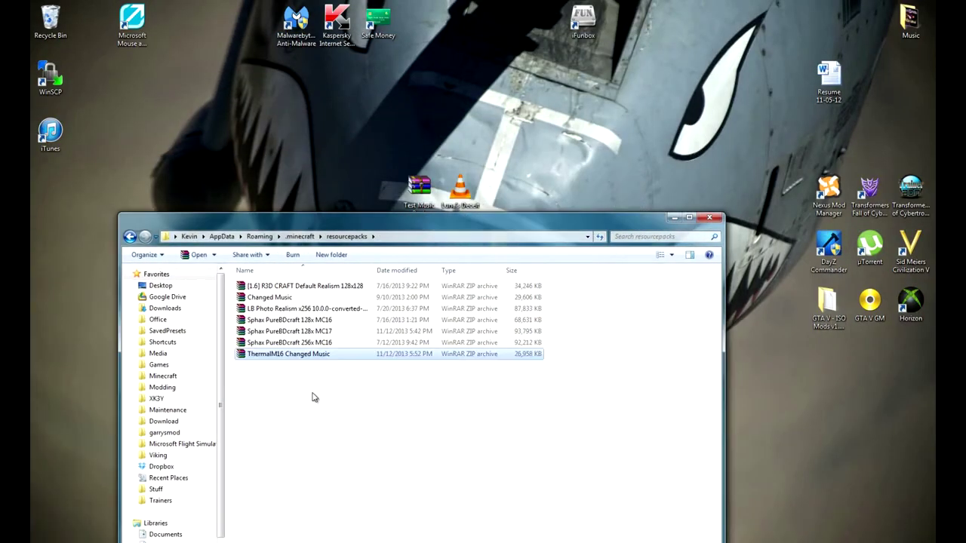
{"action": "left_click", "coordinate": [333, 411]}
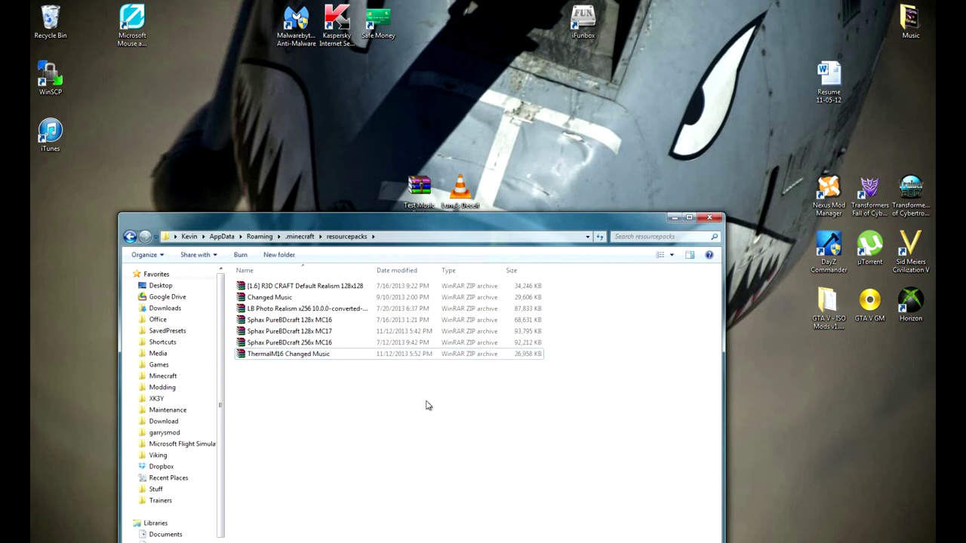
{"action": "left_click_drag", "start_coordinate": [645, 220], "coordinate": [720, 63]}
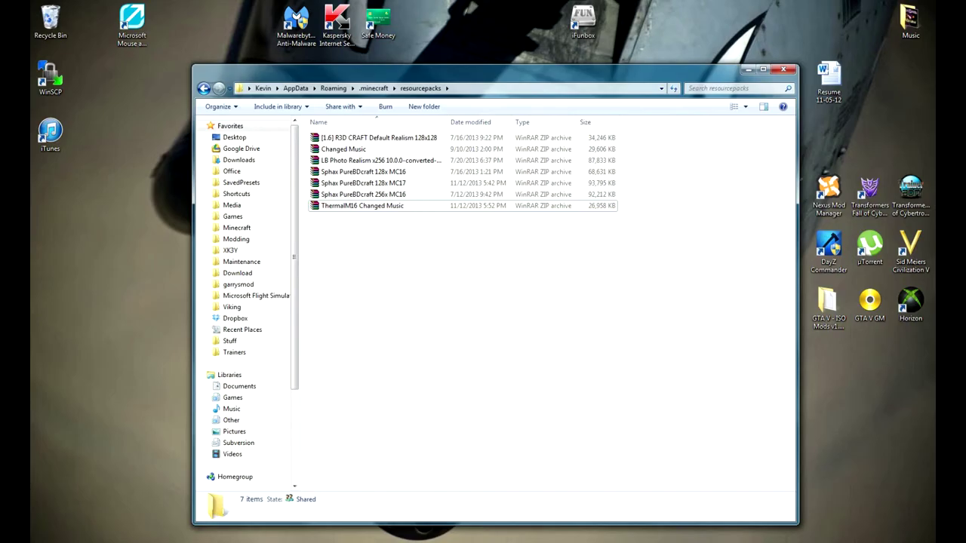
{"action": "left_click", "coordinate": [783, 69]}
In Minecraft, activate the ThermalM16 Changed Music.zip resource pack, confirm the selection, and load the single-player world.
{"action": "left_click_drag", "start_coordinate": [466, 236], "coordinate": [461, 335]}
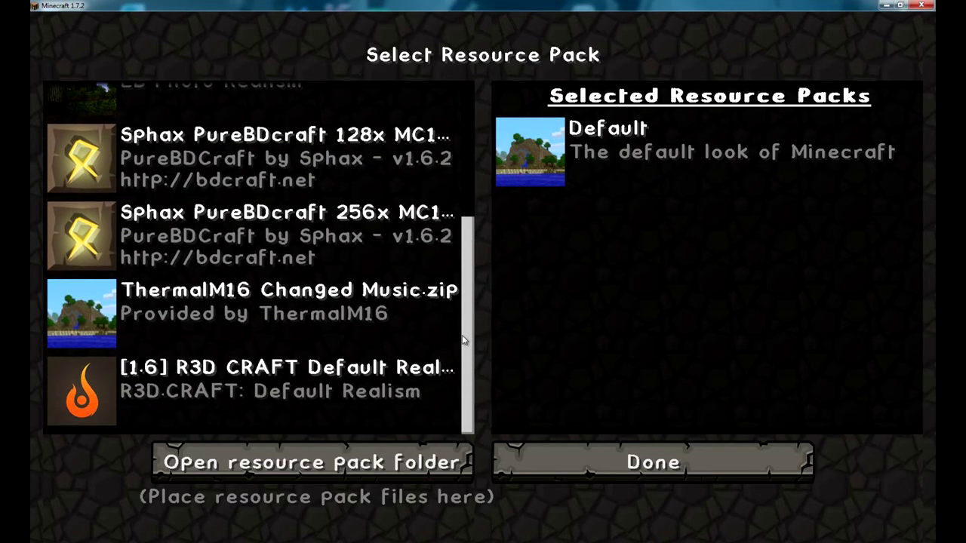
{"action": "left_click", "coordinate": [108, 328]}
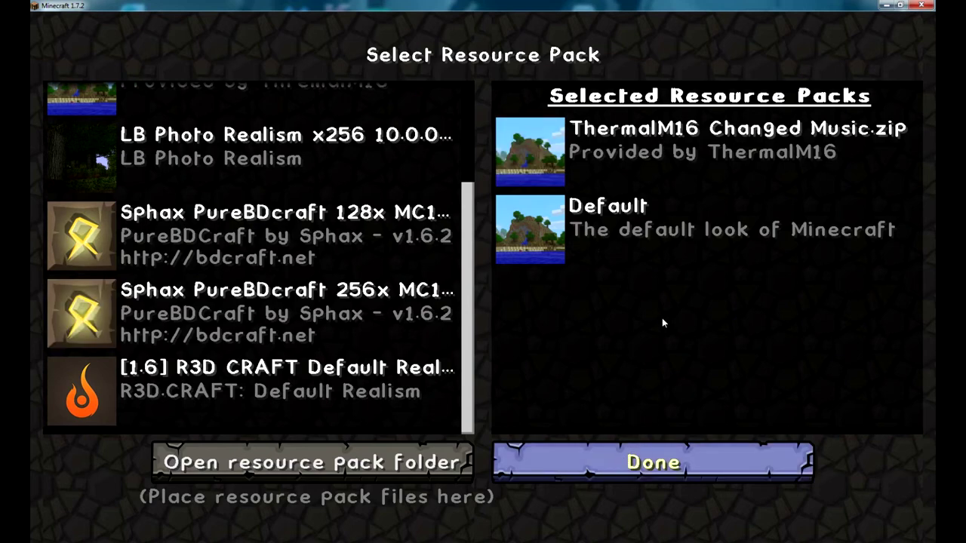
{"action": "left_click", "coordinate": [653, 463]}
{"action": "left_click", "coordinate": [482, 475]}
{"action": "left_click", "coordinate": [482, 267]}
{"action": "double_click", "coordinate": [352, 151]}
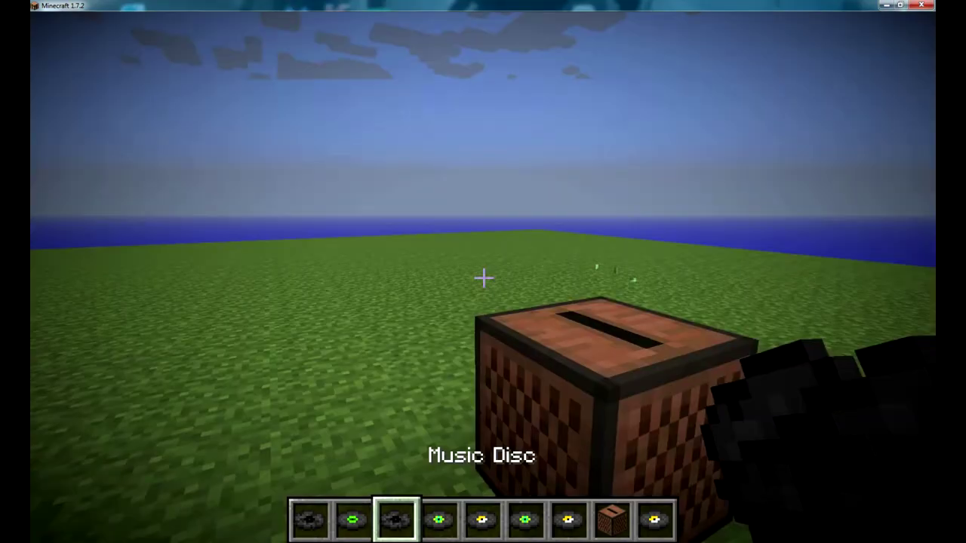
{"action": "scroll", "coordinate": [482, 278], "scroll_direction": "down", "scroll_amount": 3}
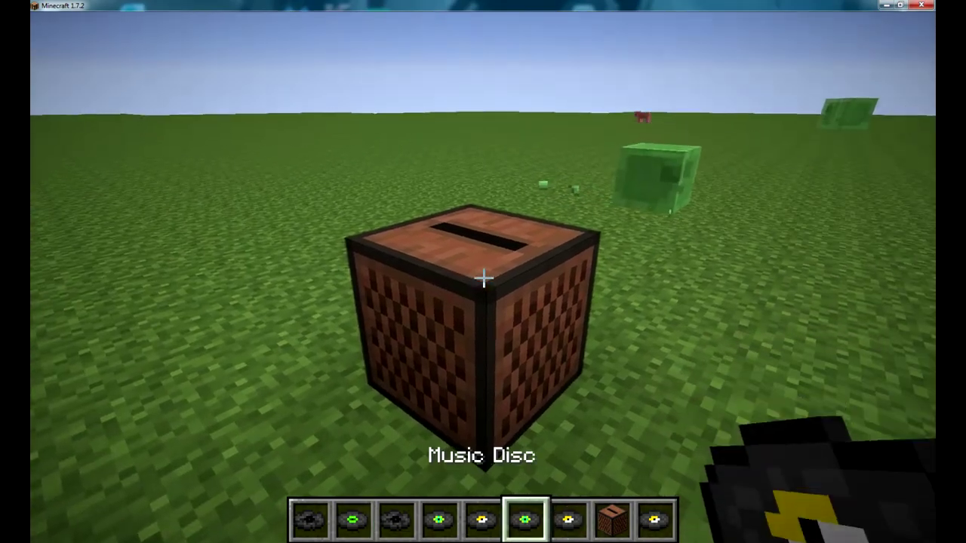
{"action": "scroll", "coordinate": [483, 278], "scroll_direction": "up", "scroll_amount": 3}
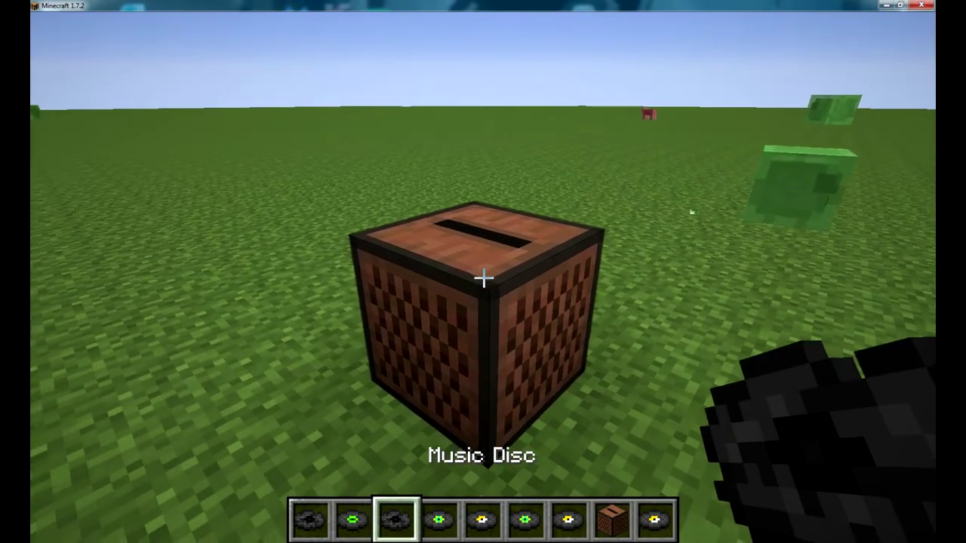
{"action": "key", "text": "s"}
{"action": "key", "text": "a"}
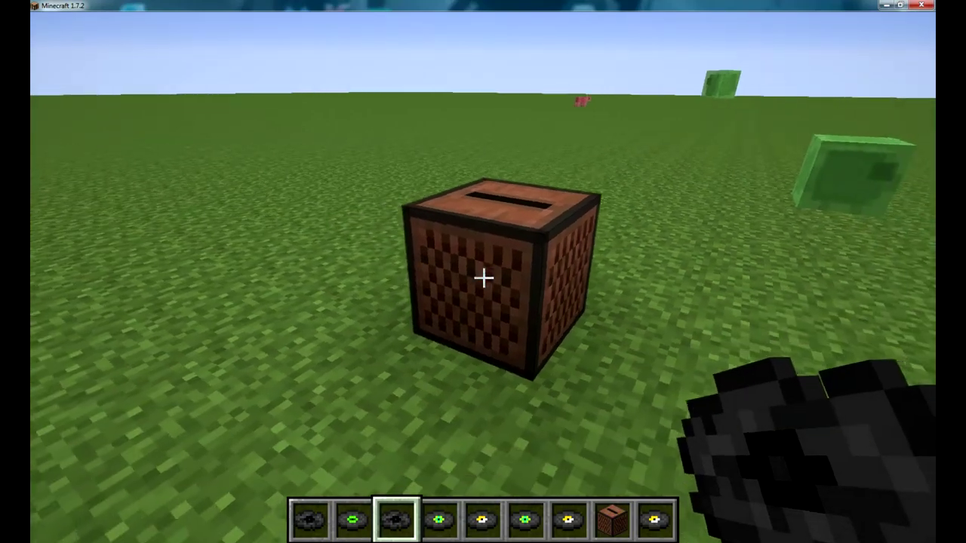
{"action": "key", "text": "s"}
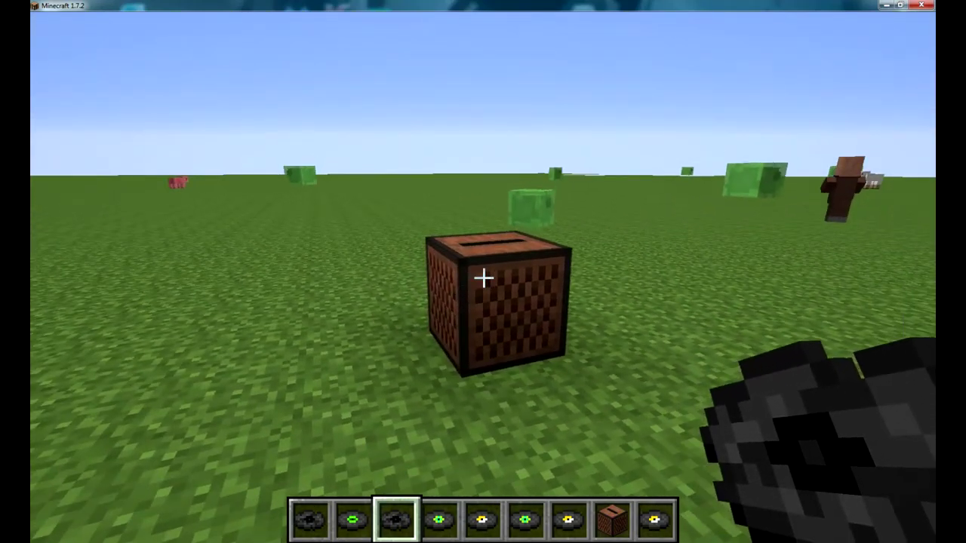
{"action": "key", "text": "s"}
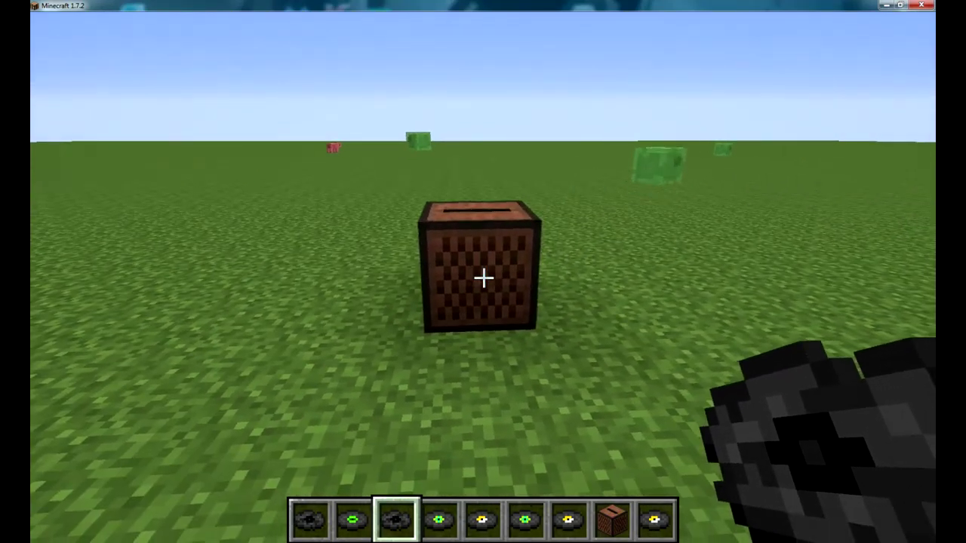
{"action": "mouse_move", "coordinate": [482, 279]}
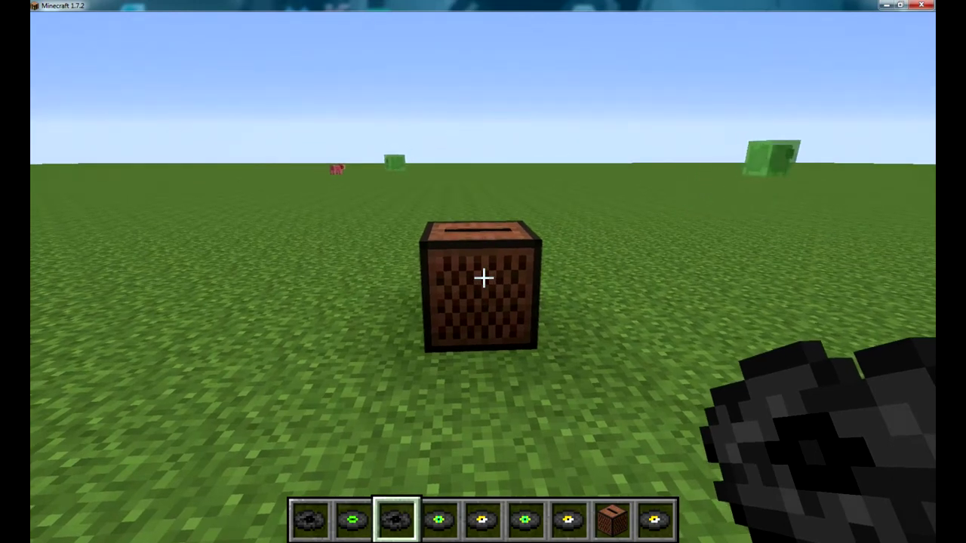
{"action": "key", "text": "w"}
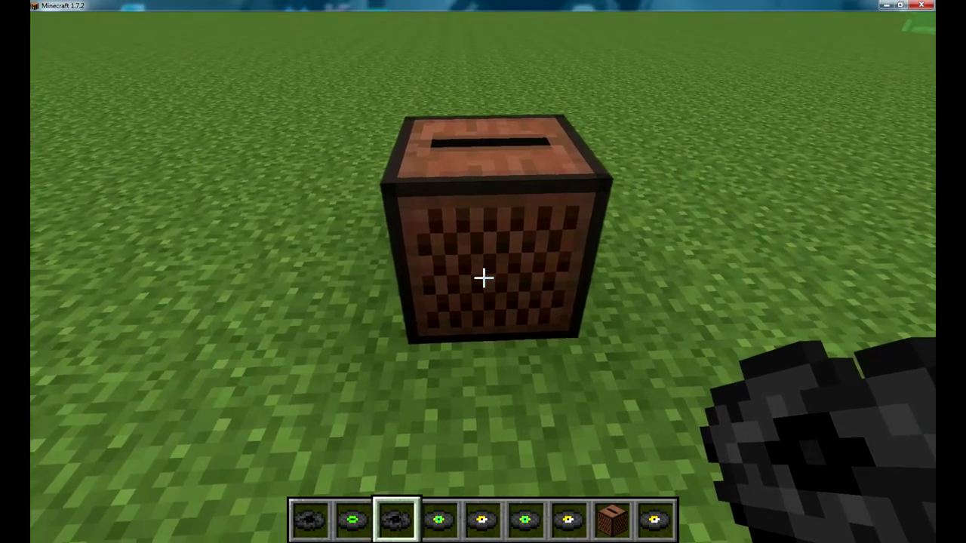
{"action": "key", "text": "s"}
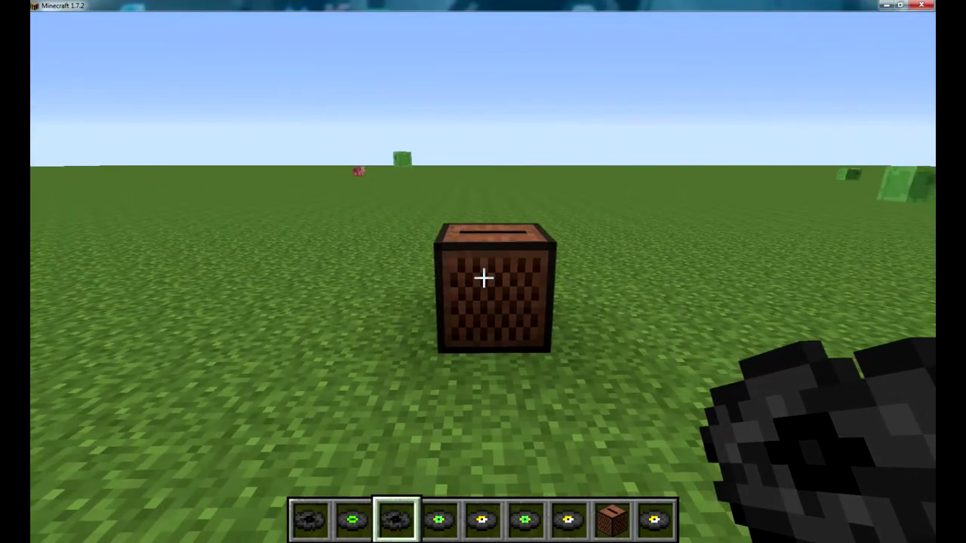
{"action": "key", "text": "space"}
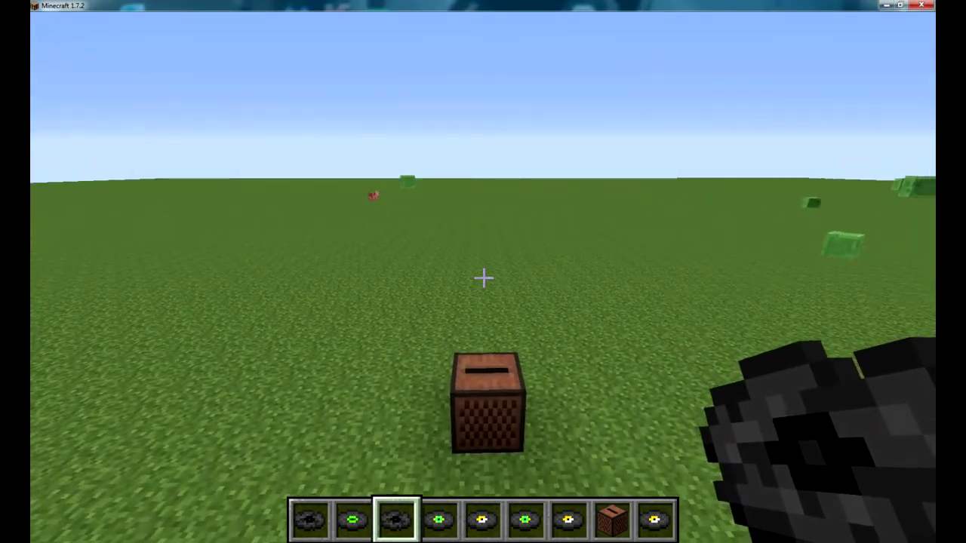
{"action": "key", "text": "space"}
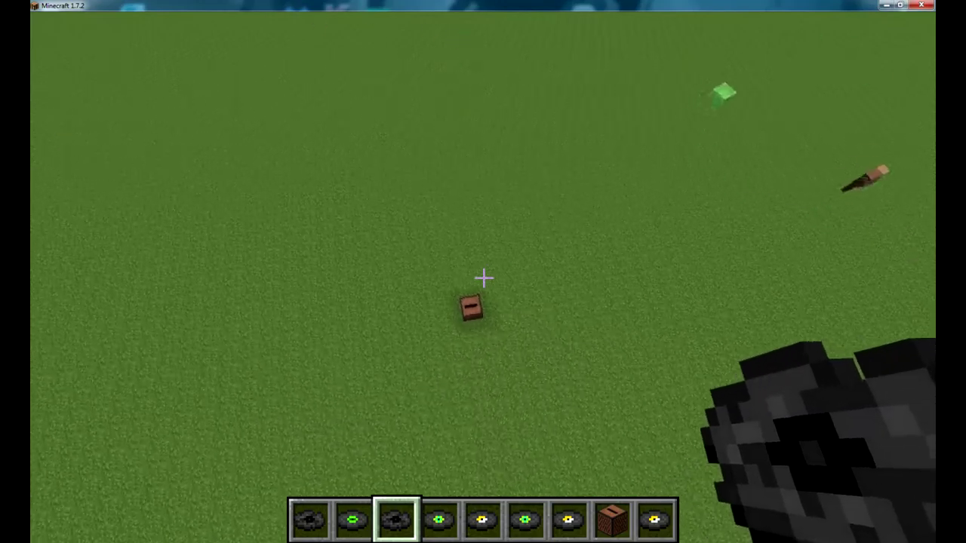
{"action": "key", "text": "space"}
{"action": "key", "text": "space"}
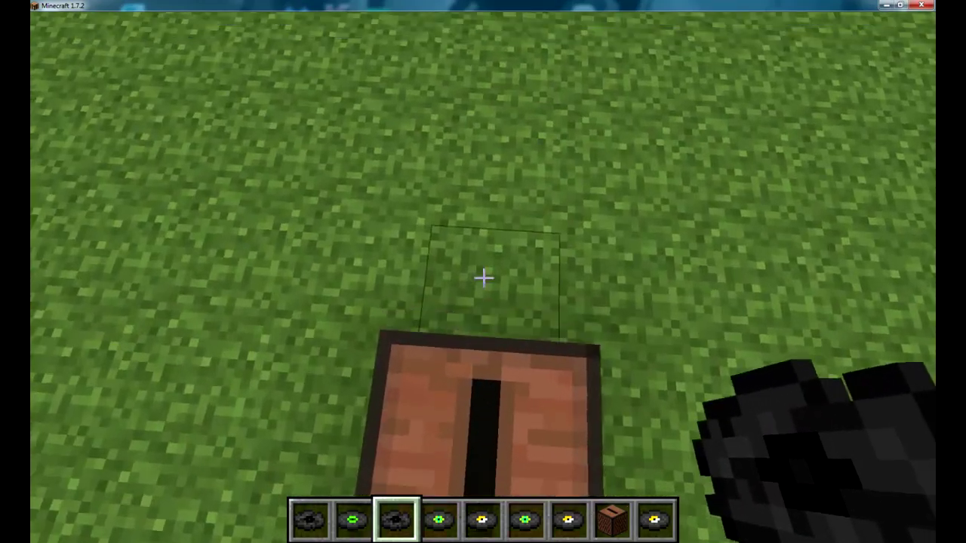
{"action": "key", "text": "space"}
{"action": "key", "text": "space"}
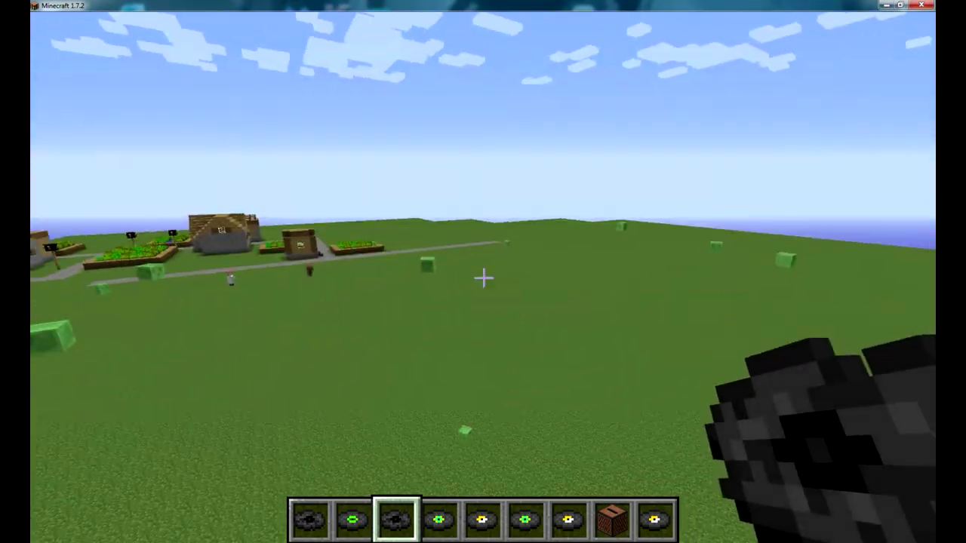
{"action": "key", "text": "space"}
{"action": "key", "text": "space"}
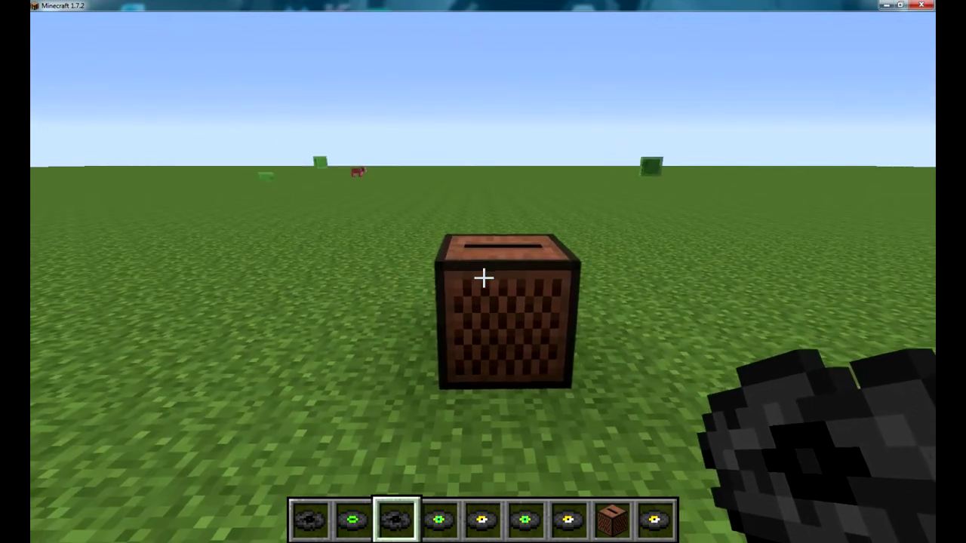
{"action": "key", "text": "w"}
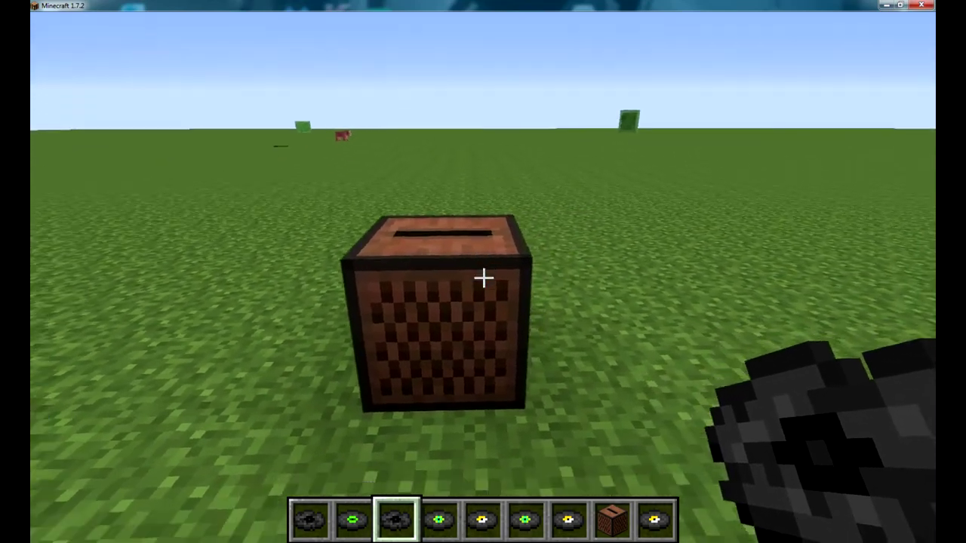